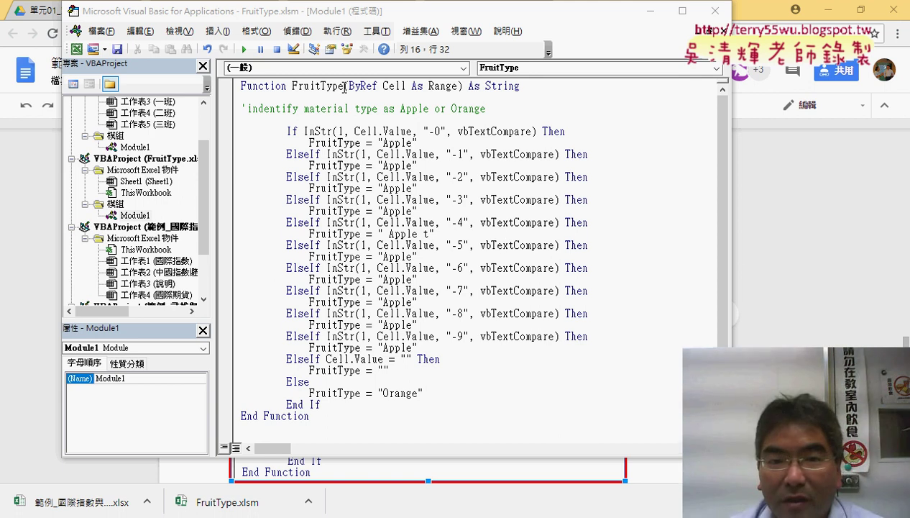
# - Select the 'As String' return type at the end of the FruitType function header
pyautogui.moveTo(344, 86); pyautogui.dragTo(228, 85)
pyautogui.moveTo(345, 86); pyautogui.dragTo(462, 87)
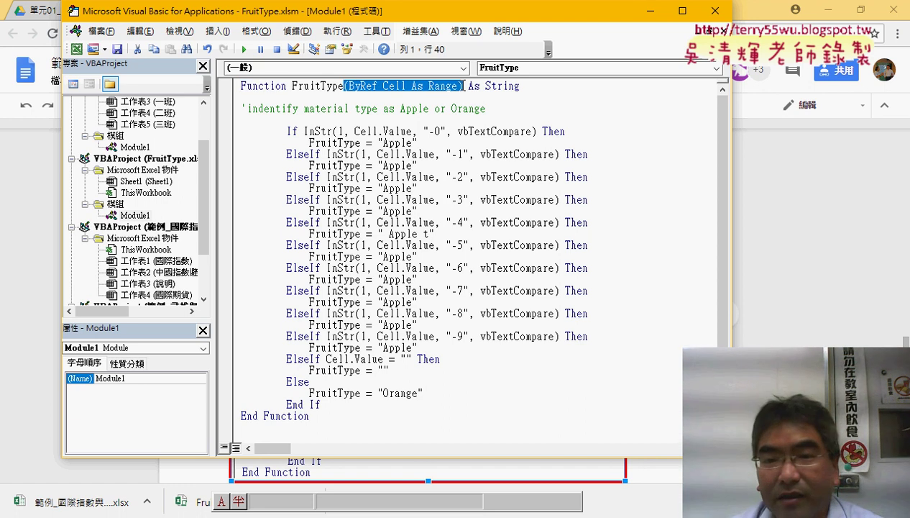
pyautogui.moveTo(519, 87); pyautogui.dragTo(468, 86)
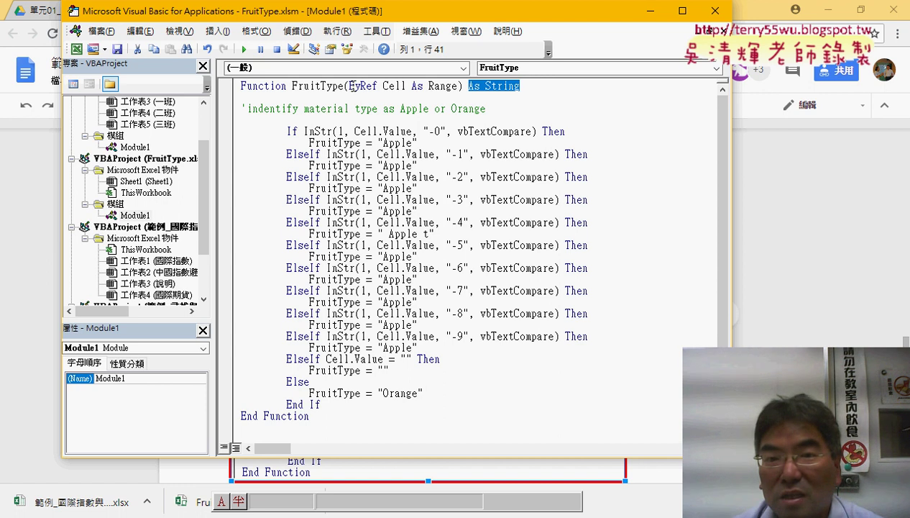
pyautogui.moveTo(355, 87)
pyautogui.mouseDown()
pyautogui.moveTo(453, 86)
pyautogui.moveTo(351, 87)
pyautogui.mouseUp()
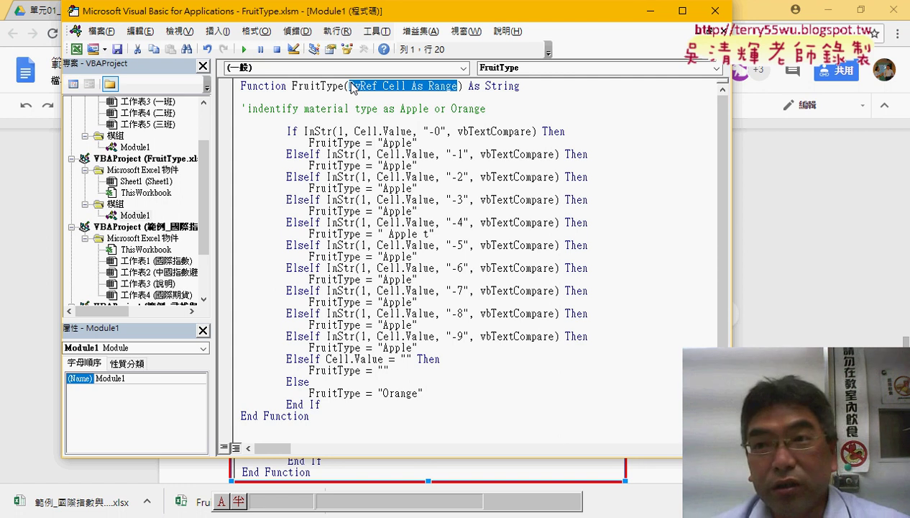
pyautogui.moveTo(519, 86); pyautogui.dragTo(469, 87)
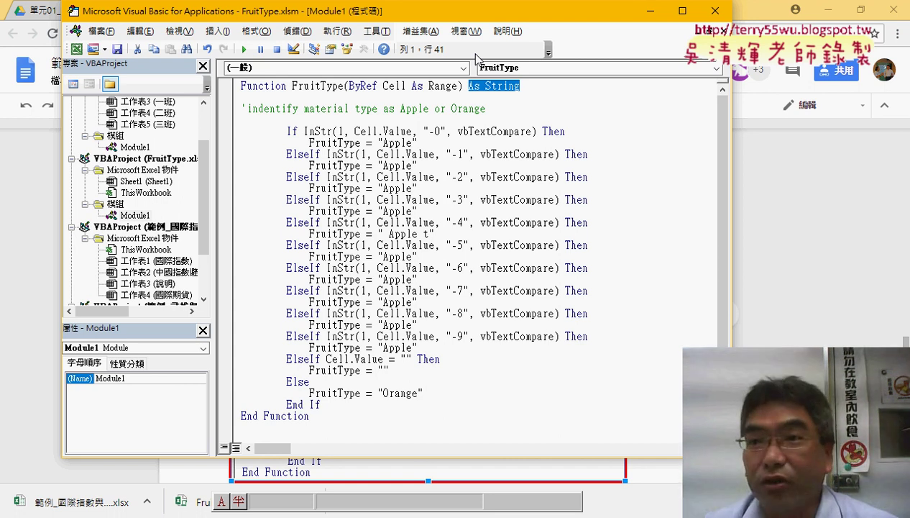
# - Delete the As String return type and the ByRef keyword, leaving FruitType(Cell As Range)
pyautogui.press('Delete')
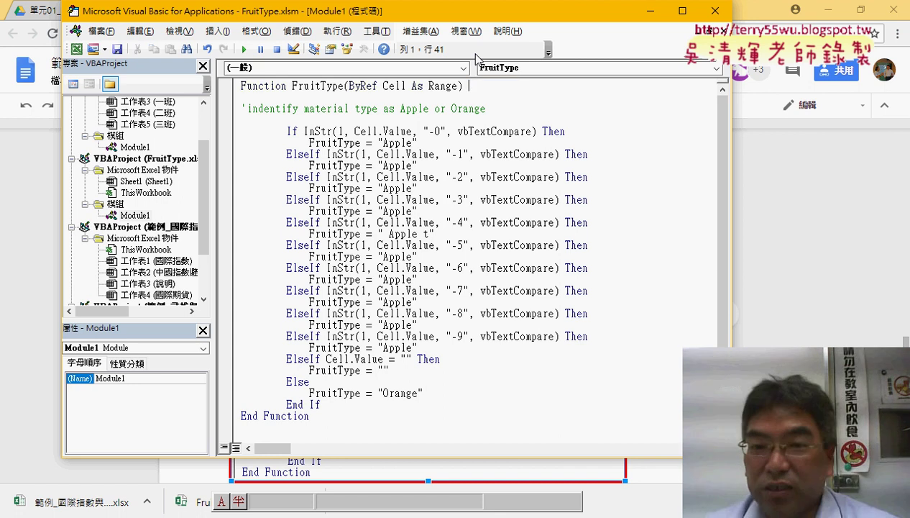
pyautogui.press('Left')
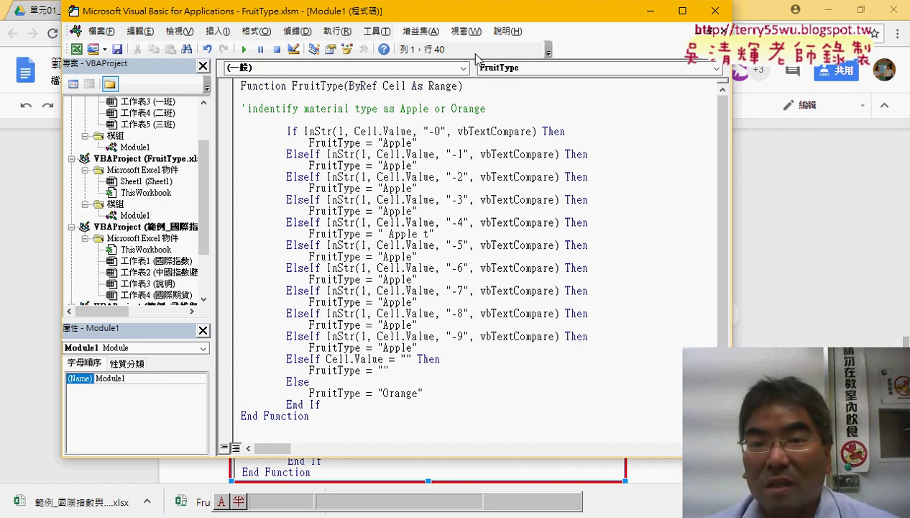
pyautogui.press('Left')
pyautogui.press('Left')
pyautogui.press('Left')
pyautogui.press('Left')
pyautogui.press('Left')
pyautogui.press('Left')
pyautogui.press('Left')
pyautogui.press('Left')
pyautogui.press('Left')
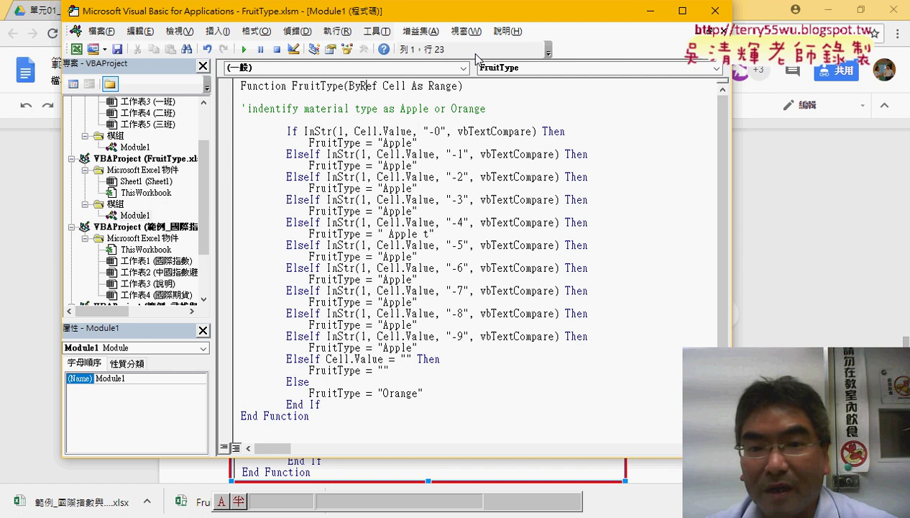
pyautogui.press('Left')
pyautogui.press('Left')
pyautogui.hotkey('shift', 'Right')
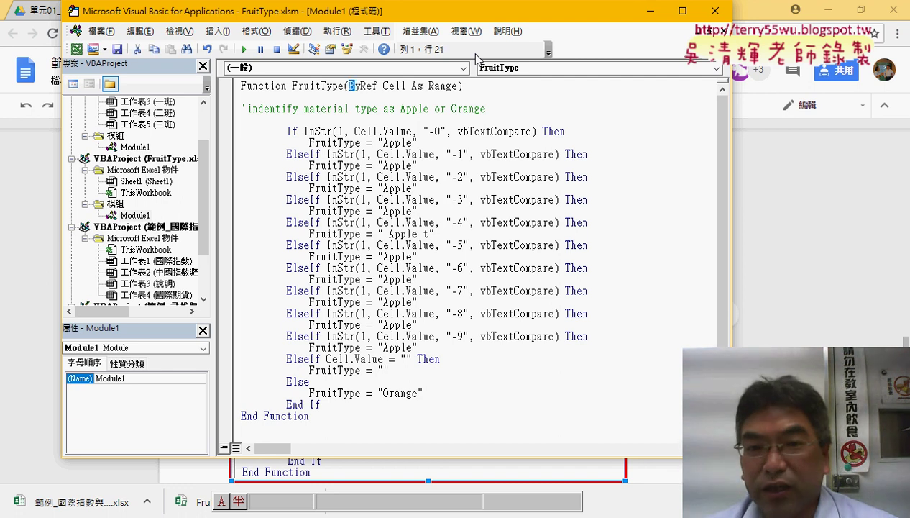
pyautogui.hotkey('shift', 'Right')
pyautogui.hotkey('shift', 'Right')
pyautogui.hotkey('shift', 'Right')
pyautogui.hotkey('shift', 'Right')
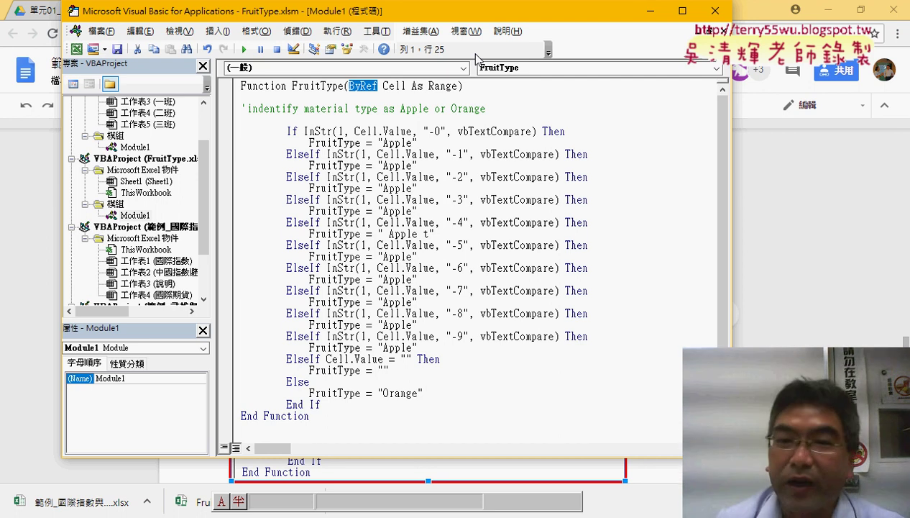
pyautogui.press('Delete')
pyautogui.press('Delete')
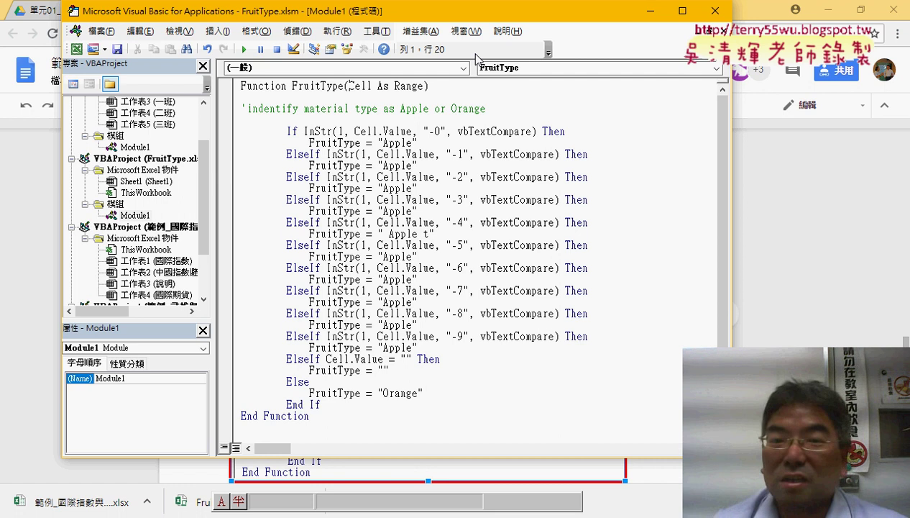
# - Select 'As Range' in the header for removal, then select the comment line beneath it
pyautogui.moveTo(426, 87); pyautogui.dragTo(371, 87)
pyautogui.press('Delete')
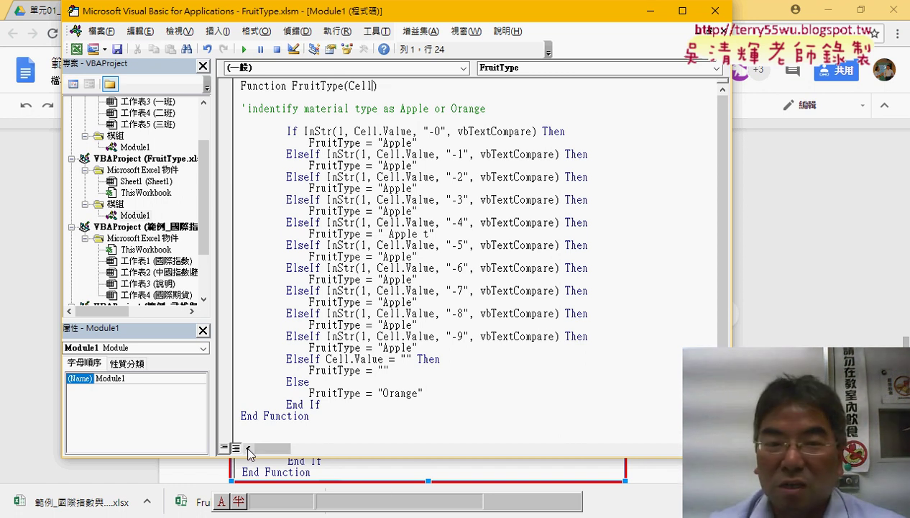
pyautogui.moveTo(334, 119); pyautogui.dragTo(236, 108)
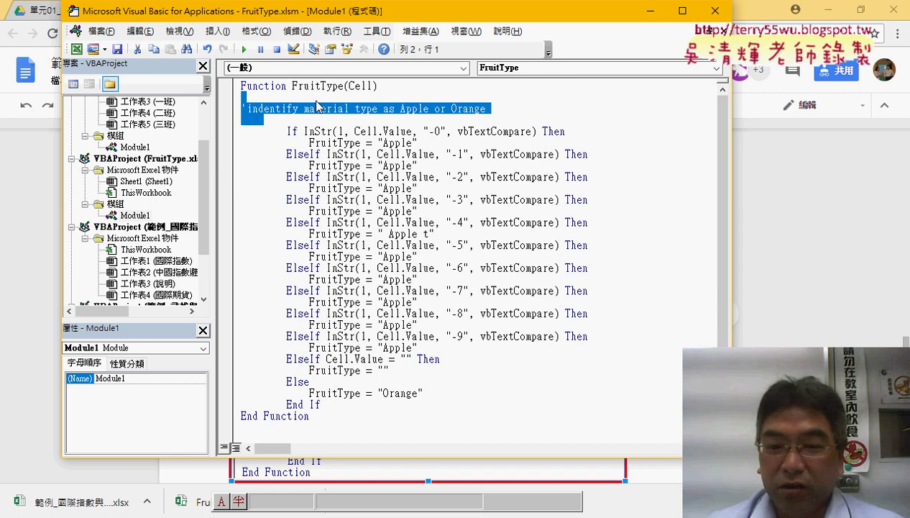
# - Delete the comment line and remove the leading 1 start argument from the first InStr call
pyautogui.press('Delete')
pyautogui.press('Delete')
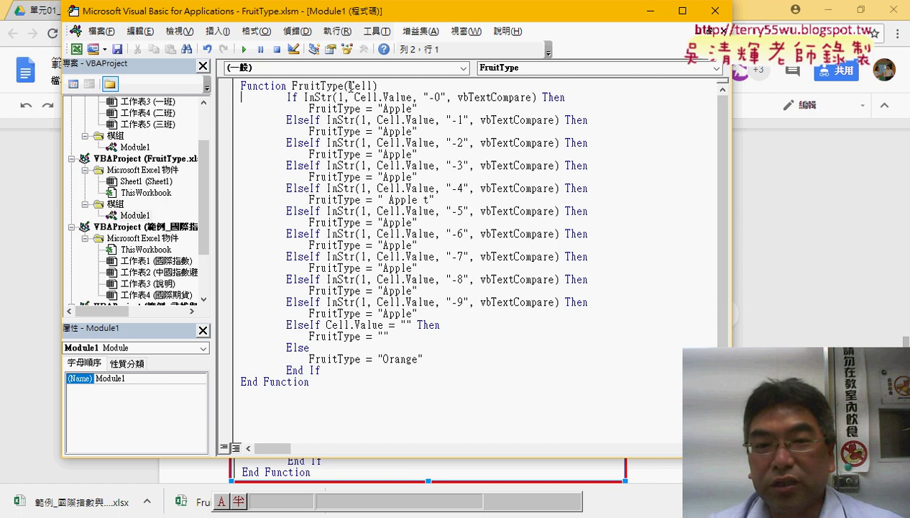
pyautogui.doubleClick(356, 85)
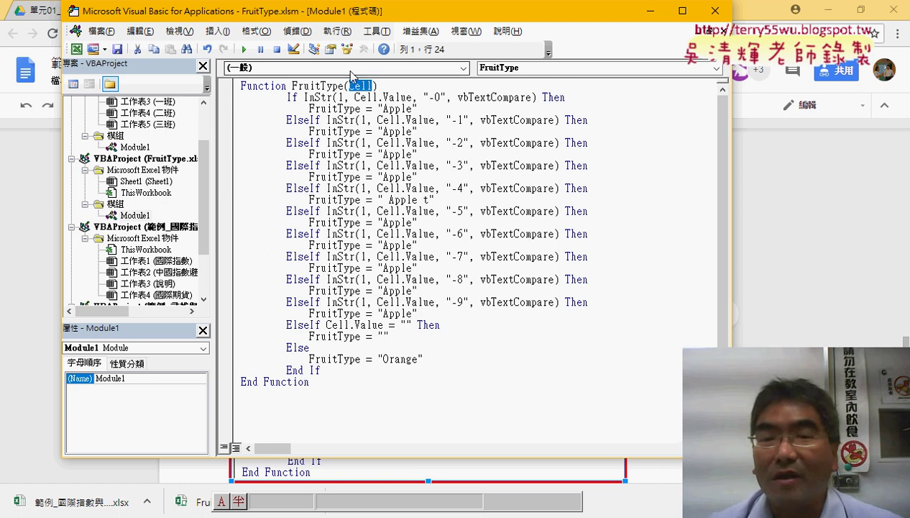
pyautogui.moveTo(374, 11); pyautogui.dragTo(440, 19)
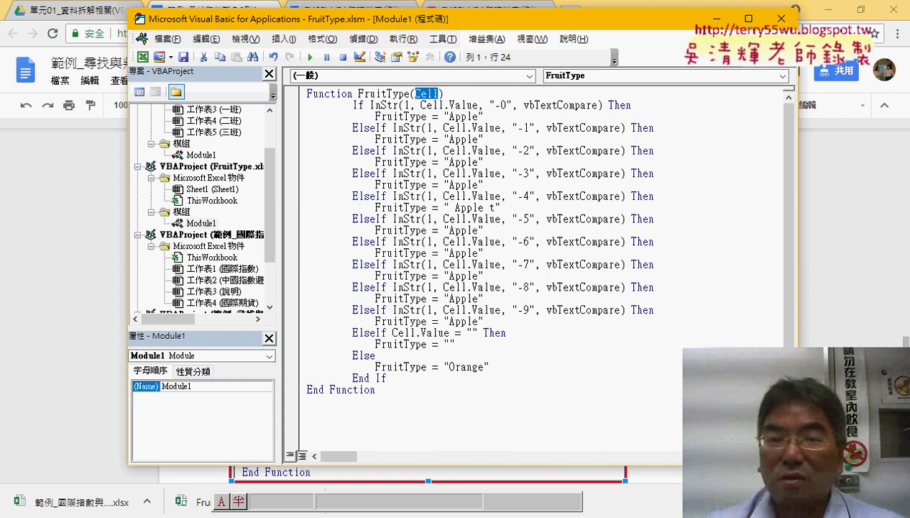
pyautogui.click(403, 105)
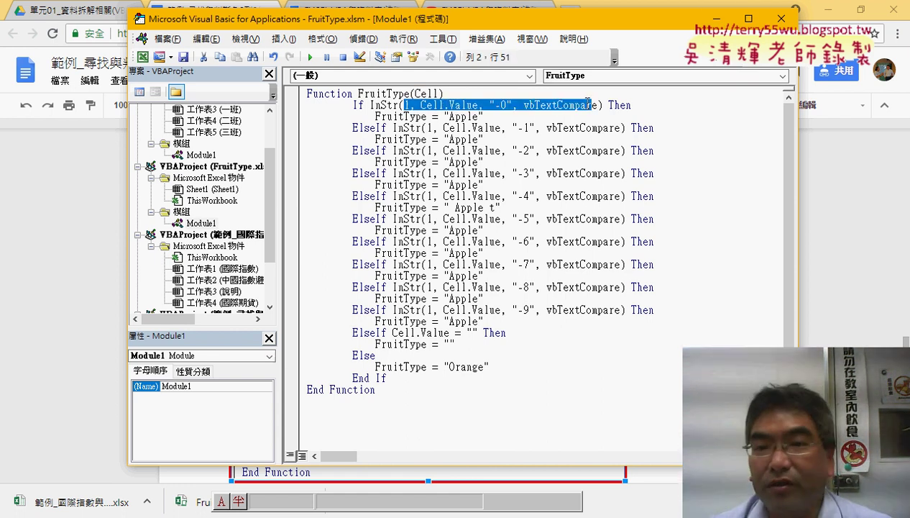
pyautogui.moveTo(404, 105); pyautogui.dragTo(598, 105)
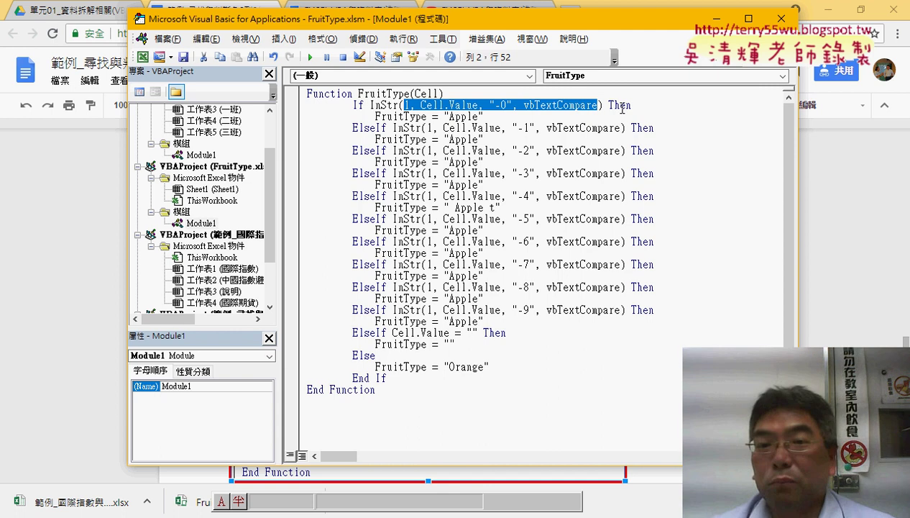
pyautogui.moveTo(409, 105)
pyautogui.mouseDown()
pyautogui.moveTo(417, 105)
pyautogui.moveTo(404, 105)
pyautogui.mouseUp()
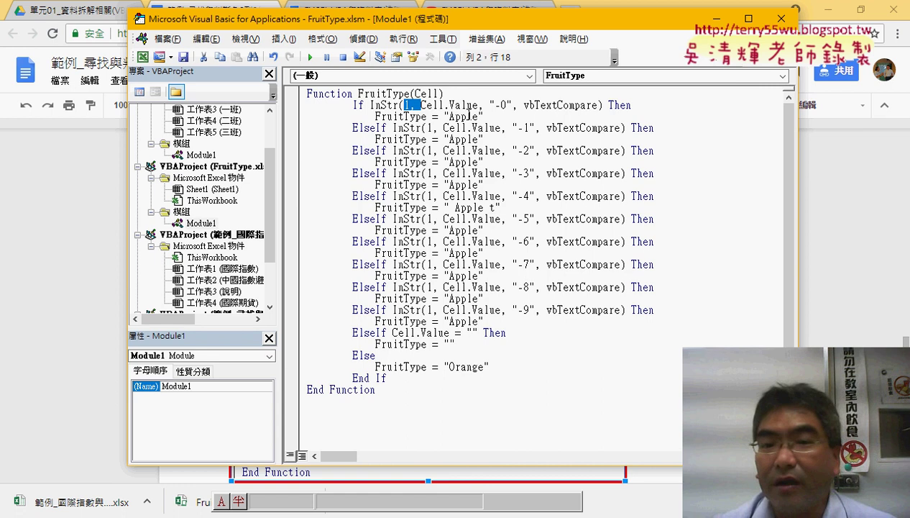
pyautogui.press('Delete')
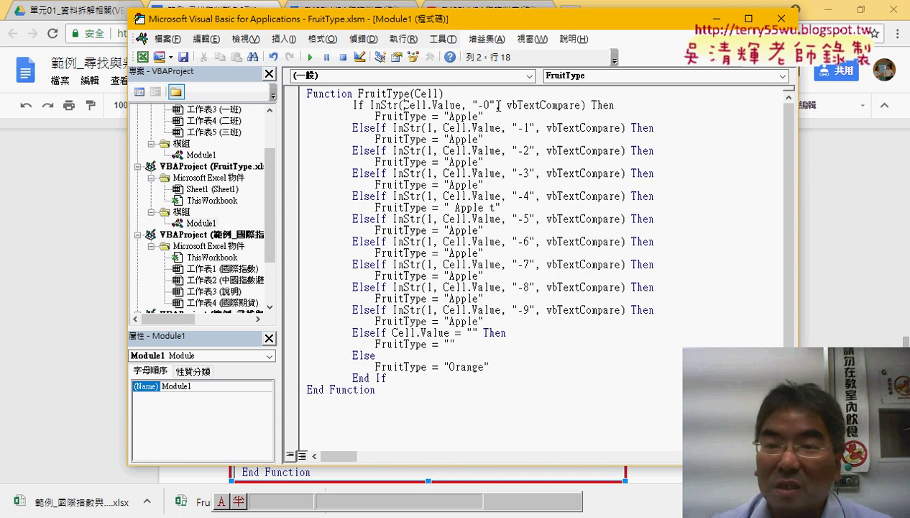
# - Delete ', vbTextCompare' so the first test reads InStr(Cell.Value, "-0")
pyautogui.moveTo(496, 105); pyautogui.dragTo(581, 105)
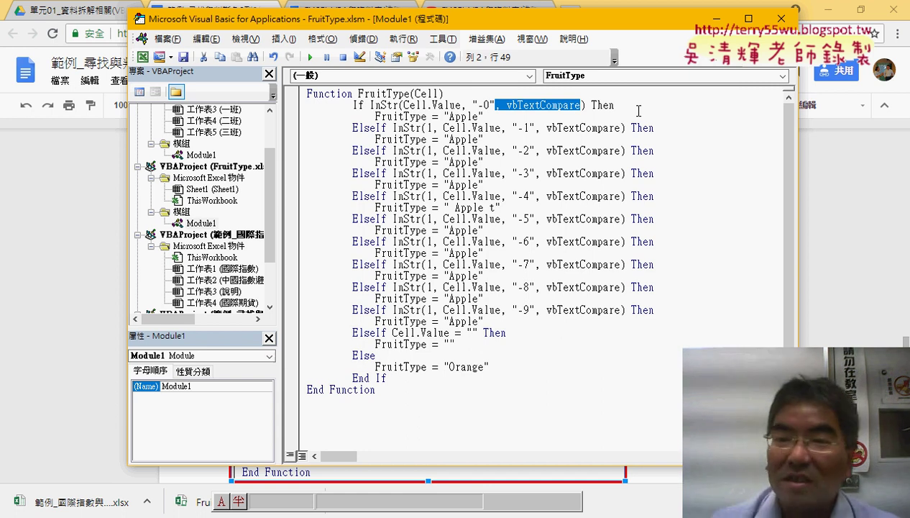
pyautogui.press('Delete')
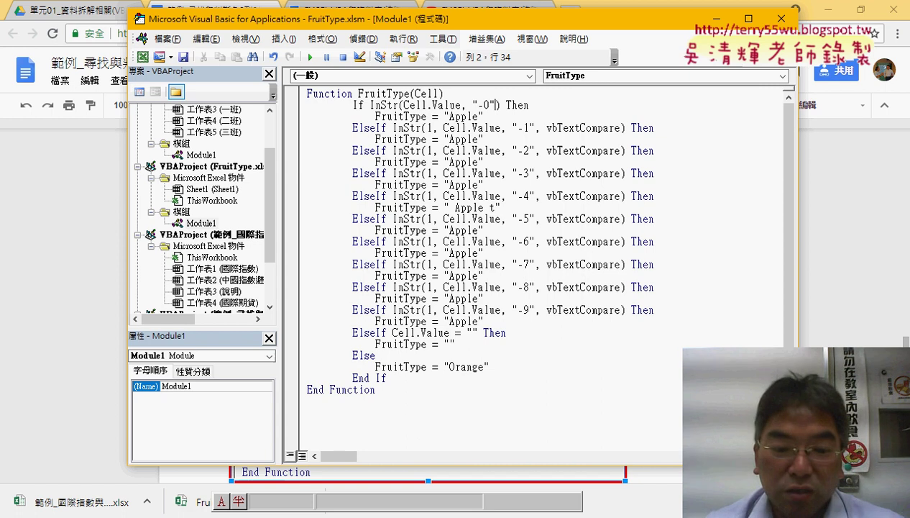
pyautogui.moveTo(229, 503)
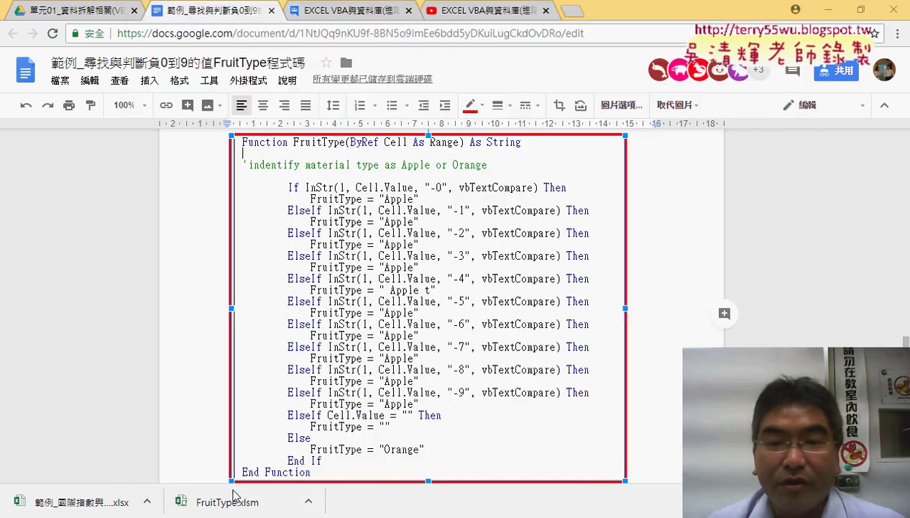
pyautogui.click(228, 450)
pyautogui.scroll(4, 363, 382)
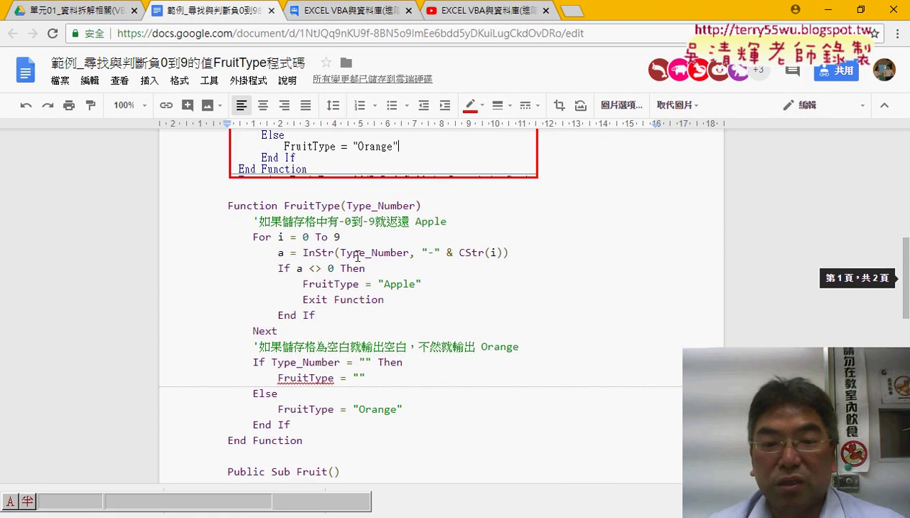
pyautogui.click(350, 233)
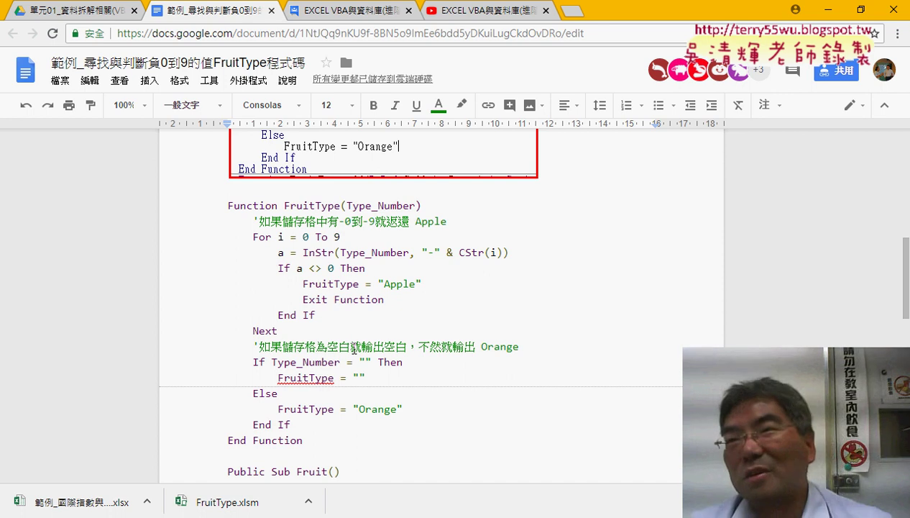
pyautogui.click(351, 347)
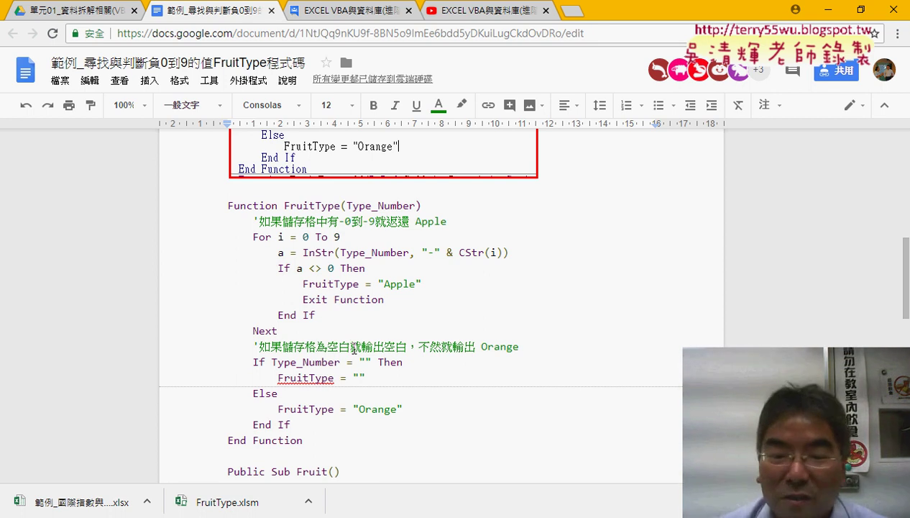
# - Scroll the Google Doc to the FruitType listing's End Function, then return to the VBA editor
pyautogui.scroll(-1, 353, 349)
pyautogui.scroll(-2, 360, 349)
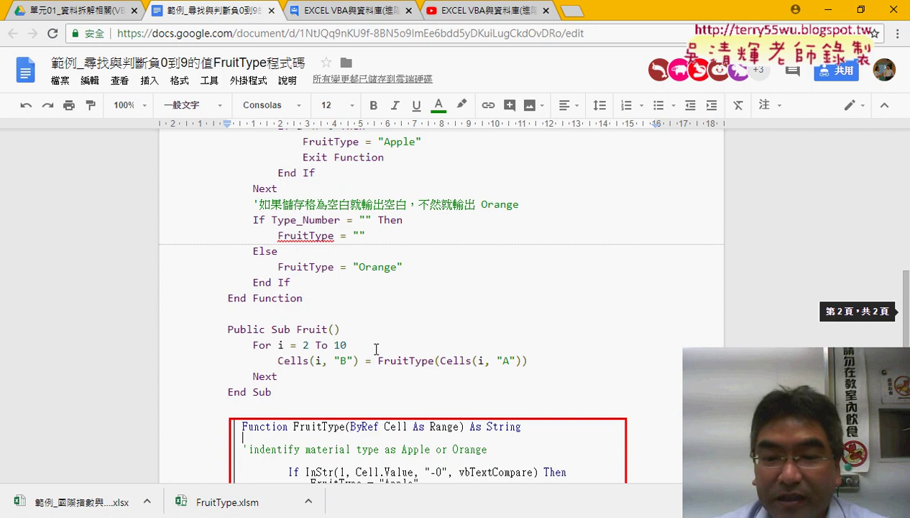
pyautogui.scroll(-2, 370, 349)
pyautogui.scroll(-2, 374, 349)
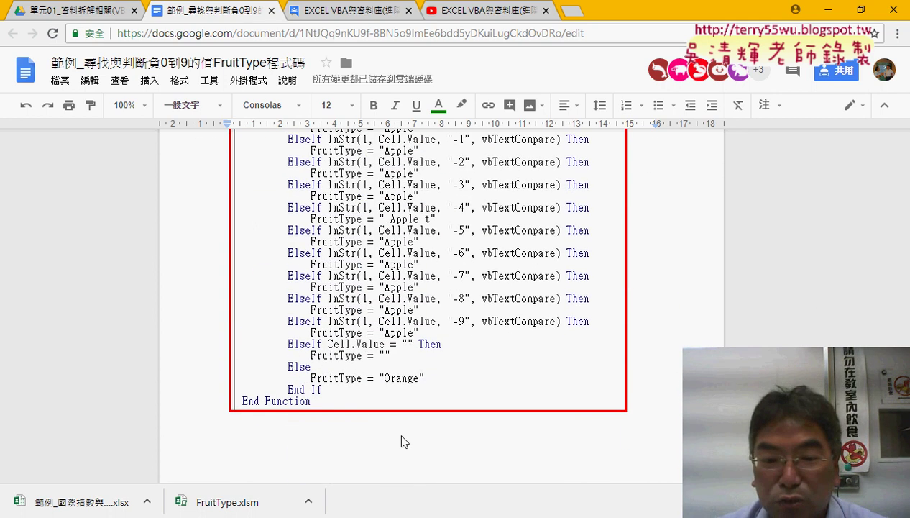
pyautogui.moveTo(312, 515)
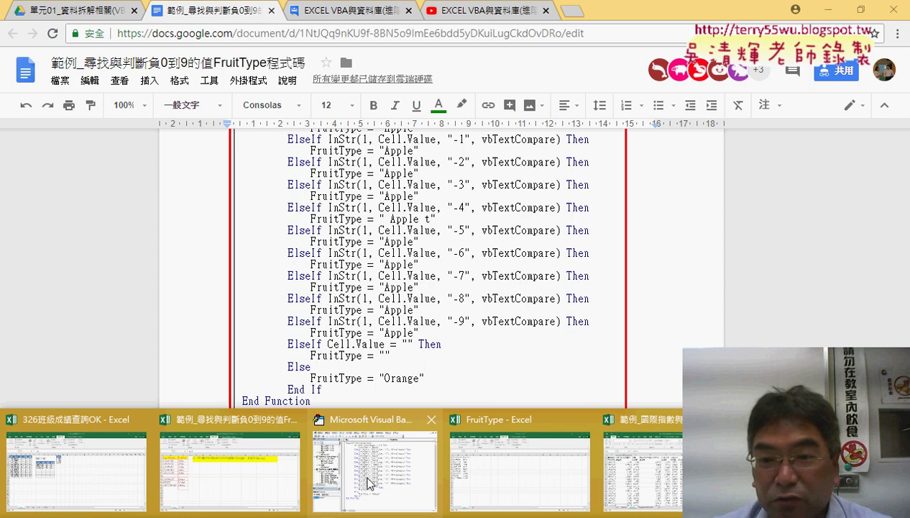
pyautogui.click(399, 476)
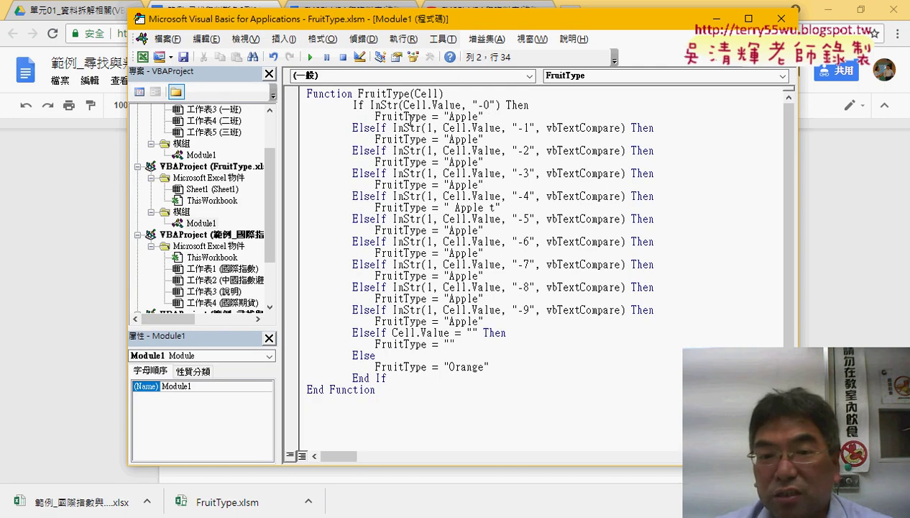
# - Select the InStr keyword in the first If line to look up its help page
pyautogui.click(389, 105)
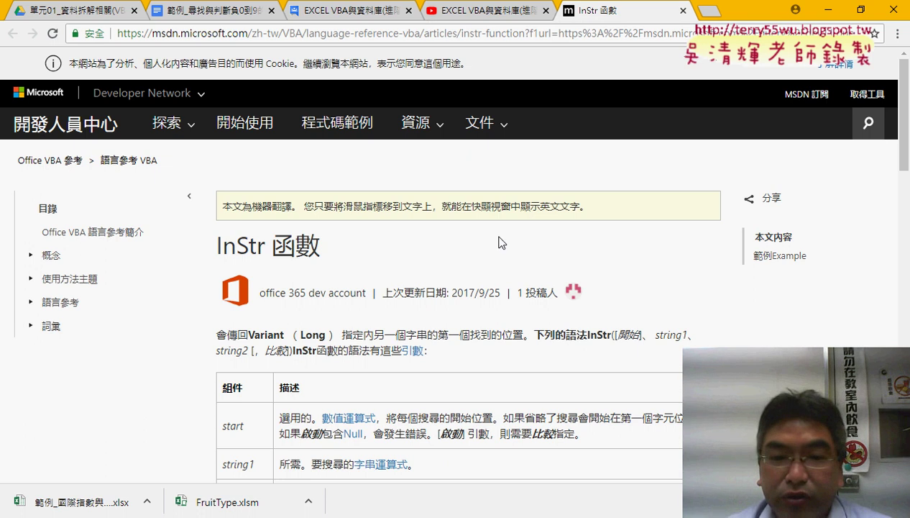
pyautogui.scroll(-2, 626, 315)
pyautogui.scroll(-1, 635, 315)
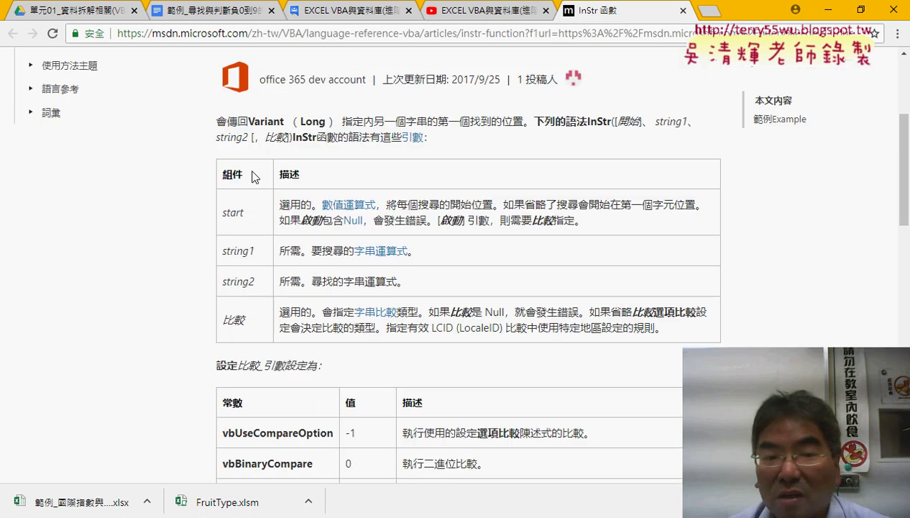
pyautogui.moveTo(232, 174)
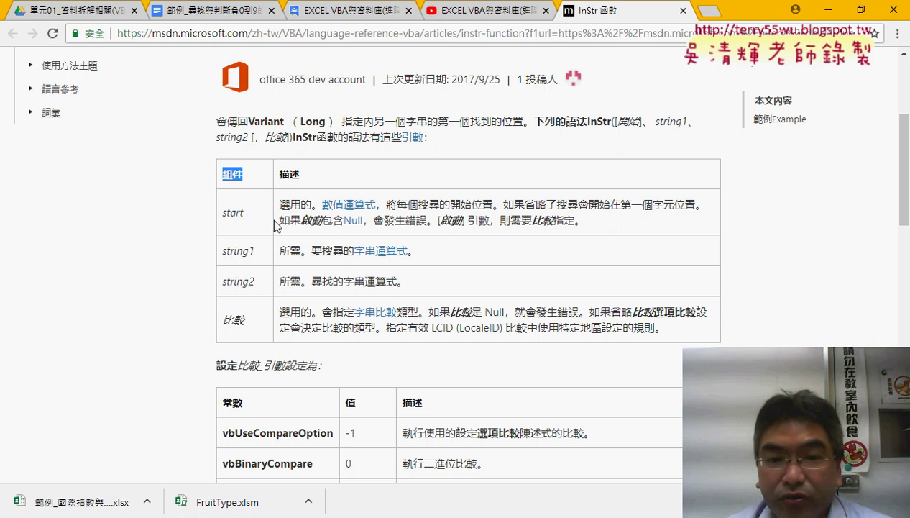
pyautogui.moveTo(277, 220)
pyautogui.moveTo(312, 205); pyautogui.dragTo(279, 204)
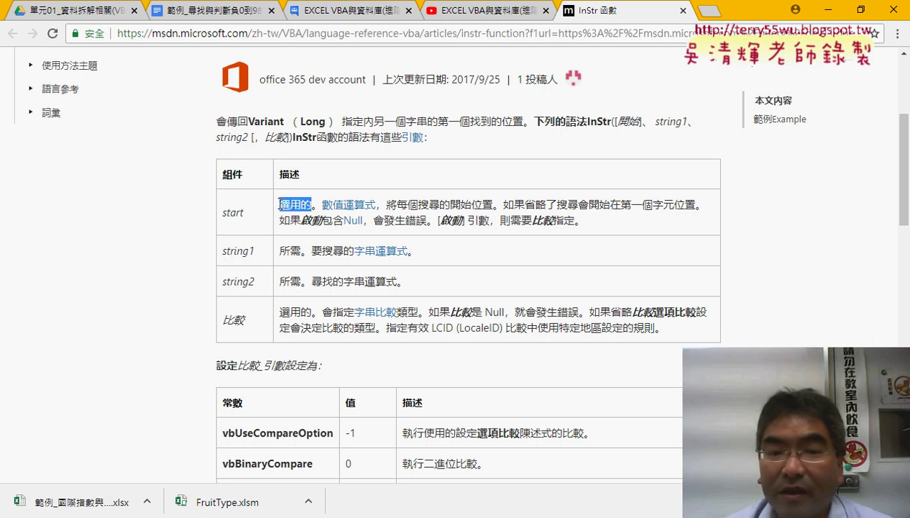
pyautogui.moveTo(291, 245)
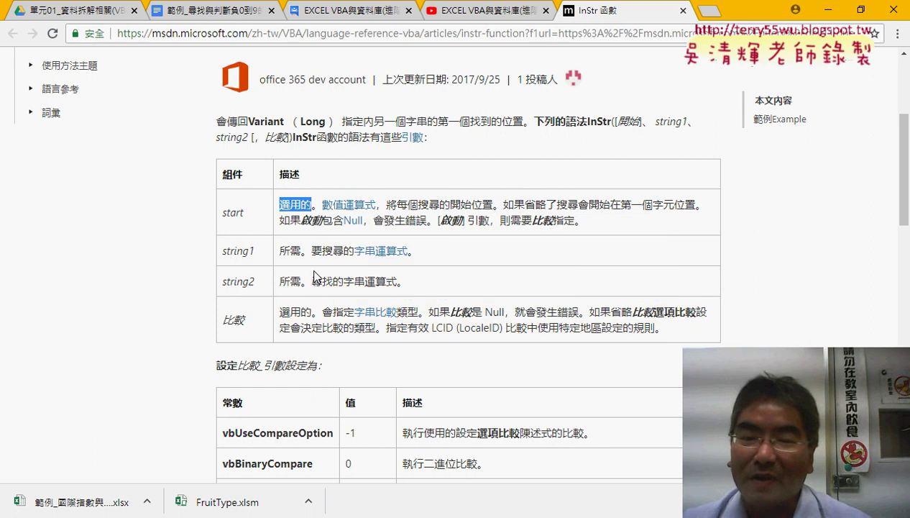
pyautogui.click(294, 279)
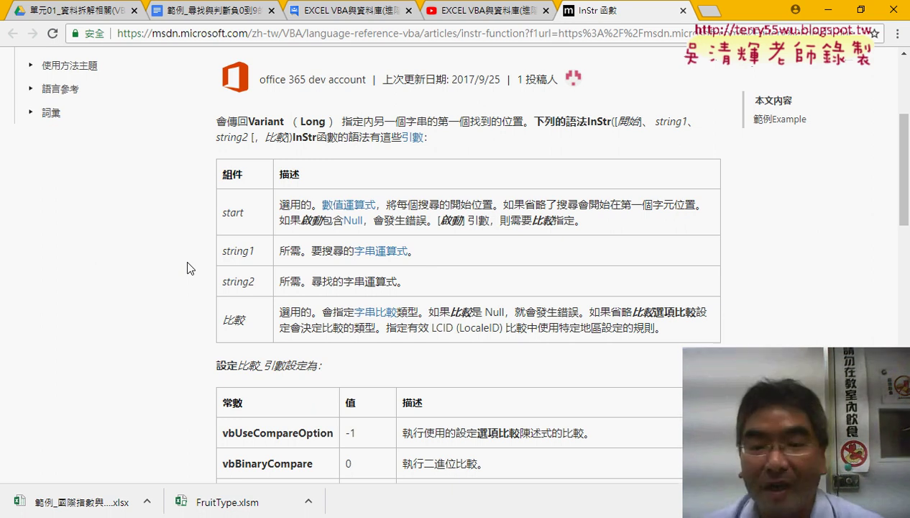
# - Scroll through the InStr page's compare constants, return values and example code
pyautogui.scroll(-3, 187, 268)
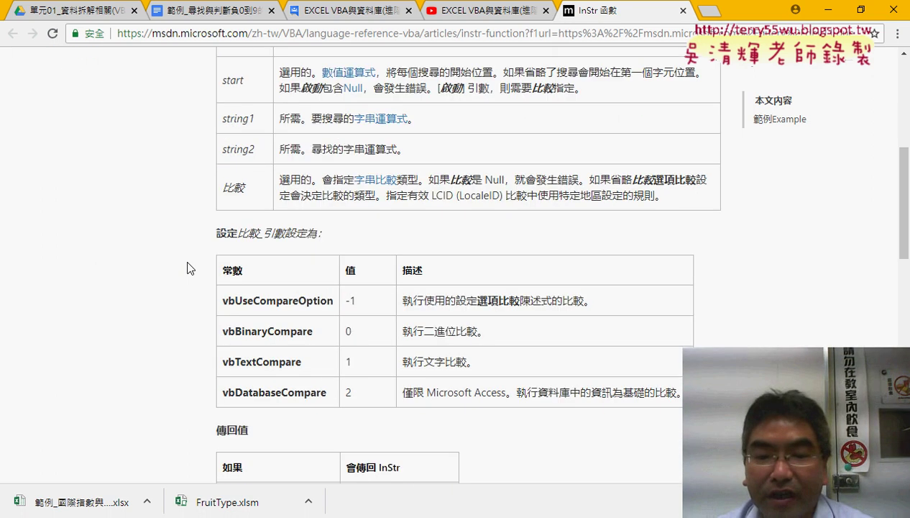
pyautogui.scroll(-2, 187, 268)
pyautogui.scroll(-2, 187, 268)
pyautogui.scroll(-4, 187, 269)
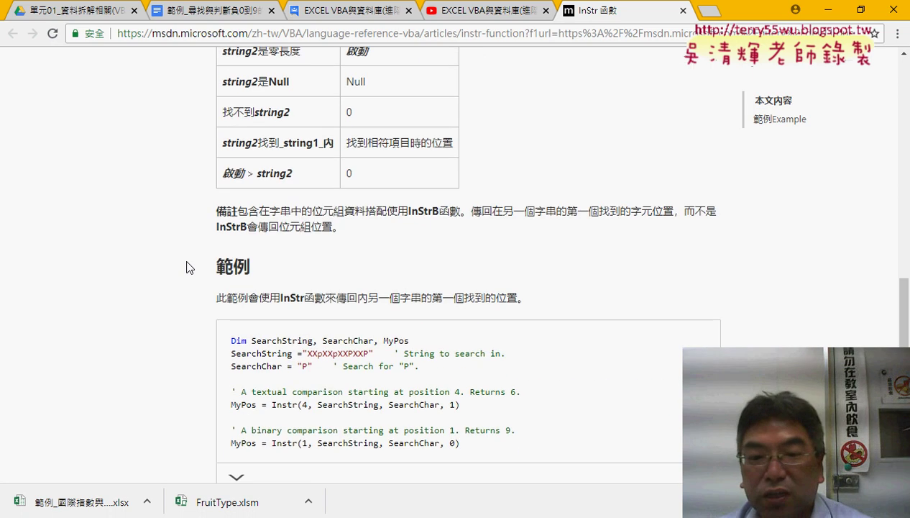
pyautogui.scroll(-2, 203, 265)
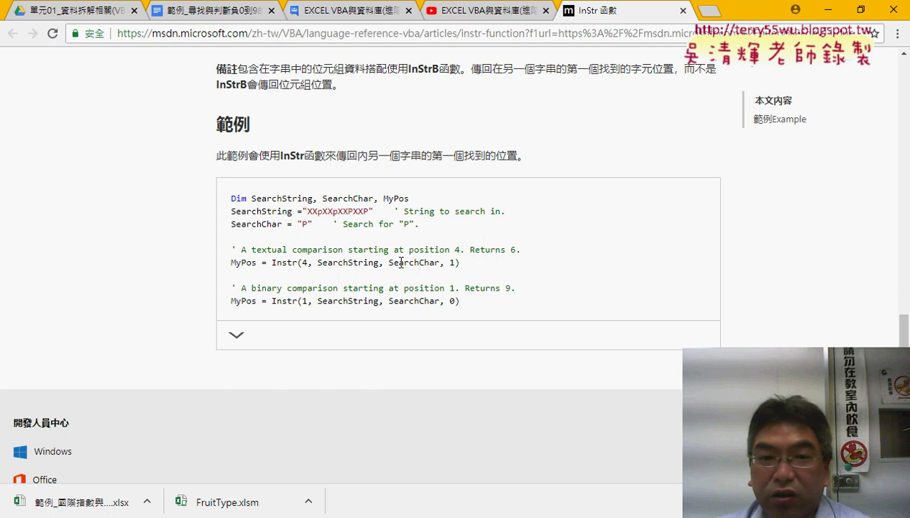
pyautogui.scroll(3, 316, 246)
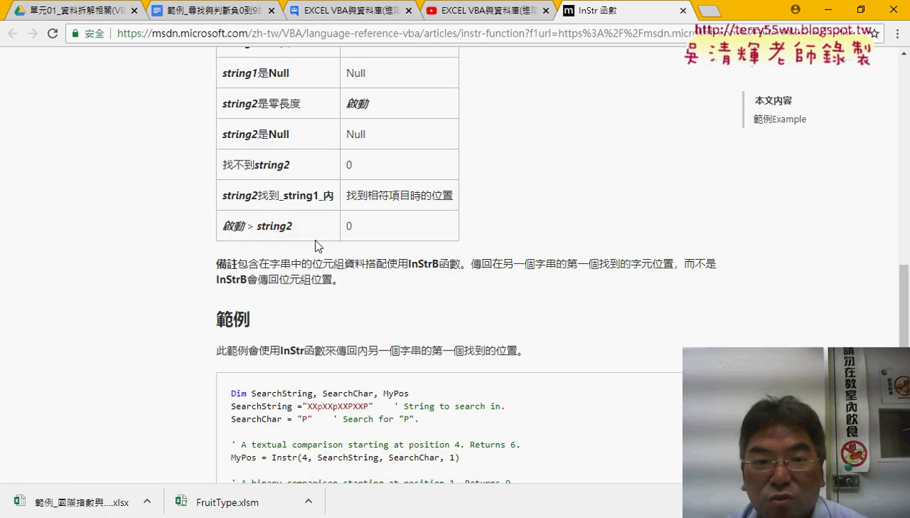
pyautogui.scroll(1, 316, 246)
pyautogui.scroll(2, 317, 246)
pyautogui.scroll(1, 316, 246)
pyautogui.scroll(1, 319, 243)
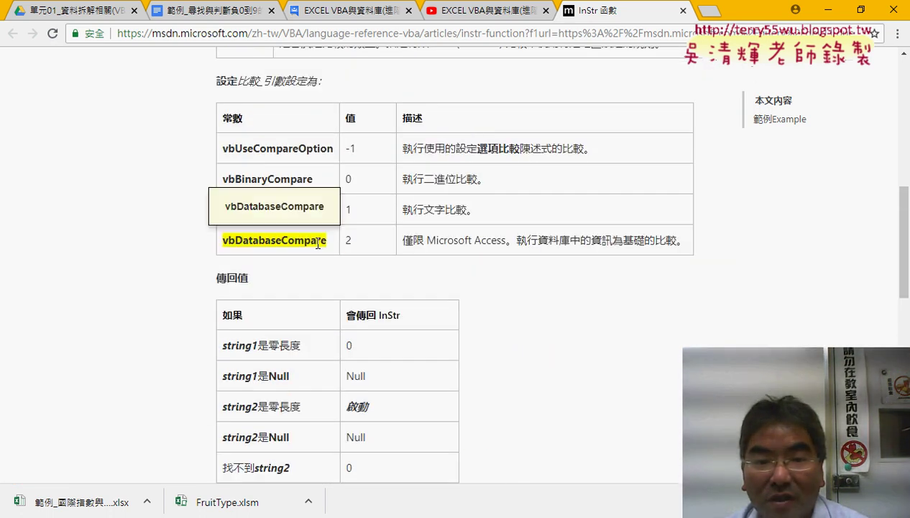
# - Highlight the binary comparison description, then select the whole vbTextCompare row of the compare table
pyautogui.moveTo(468, 210)
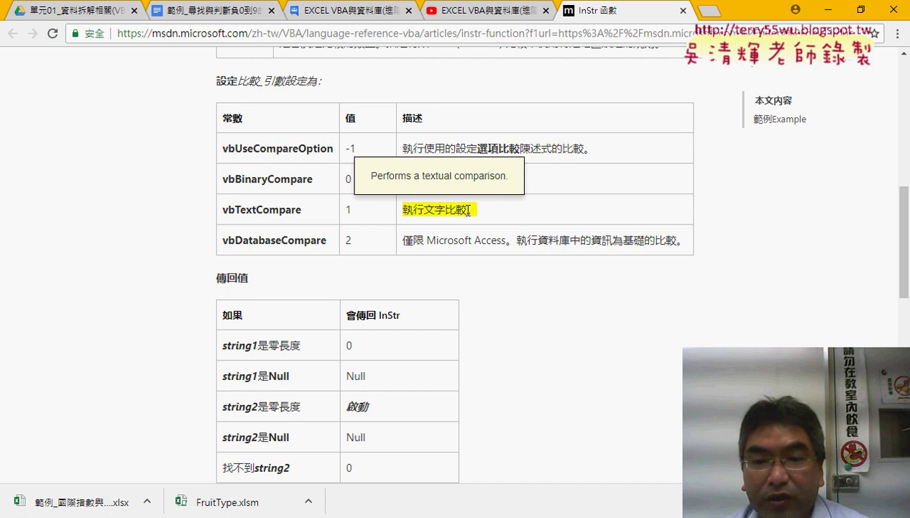
pyautogui.moveTo(481, 180)
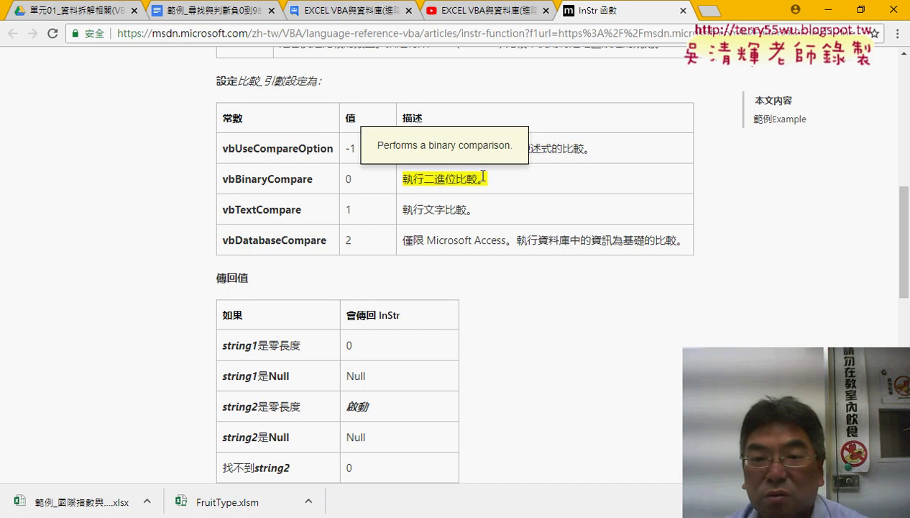
pyautogui.moveTo(482, 179); pyautogui.dragTo(405, 177)
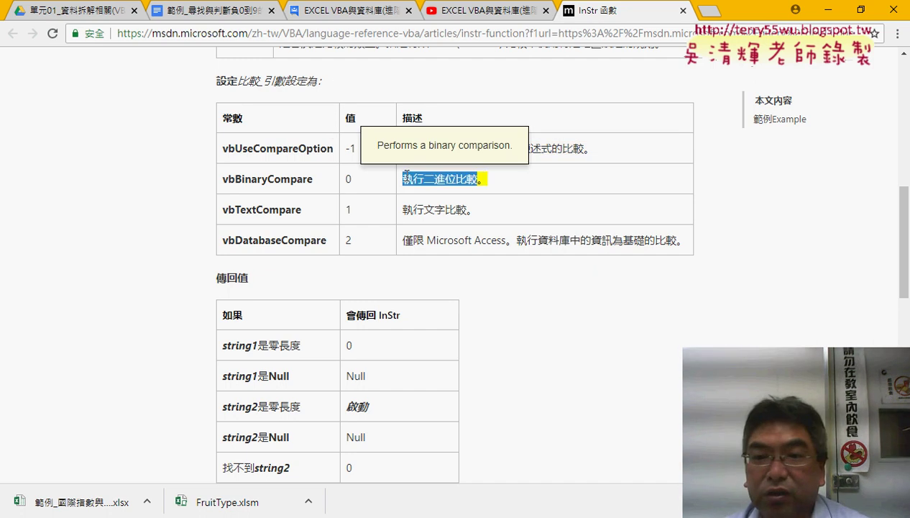
pyautogui.click(500, 187)
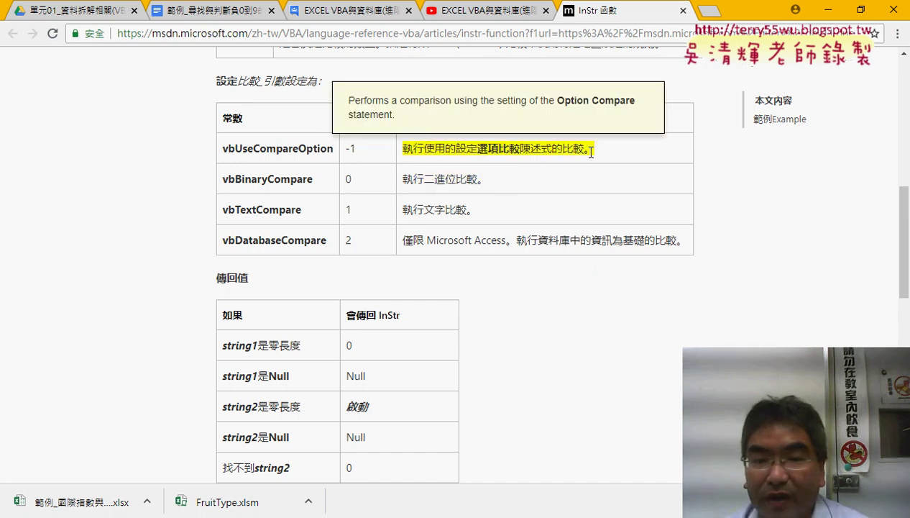
pyautogui.moveTo(565, 145)
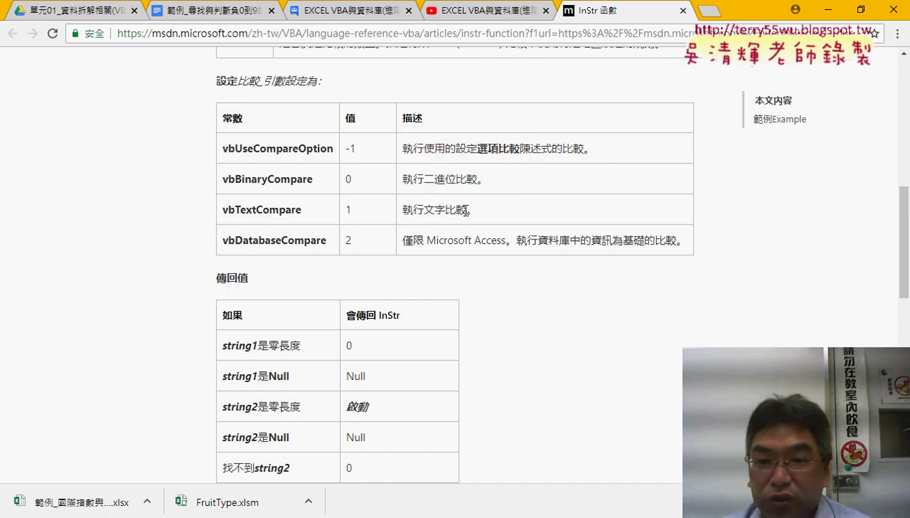
pyautogui.moveTo(436, 187)
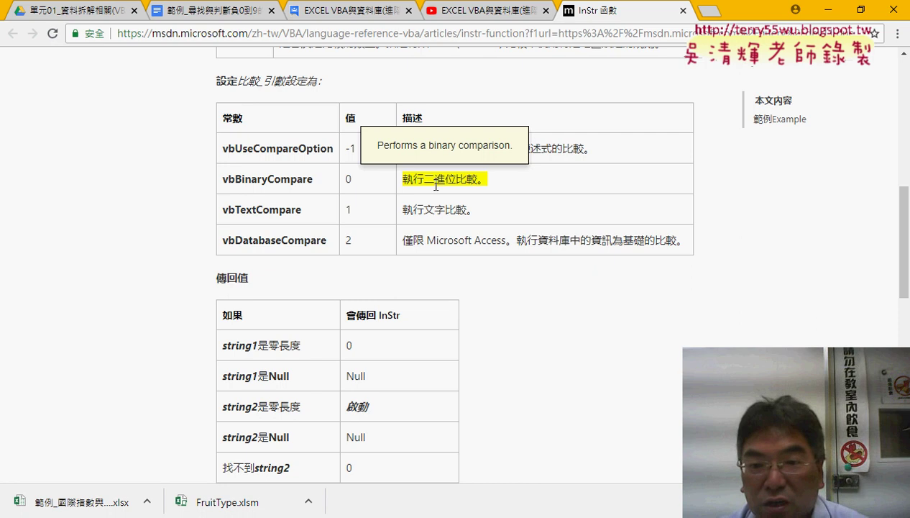
pyautogui.moveTo(441, 235)
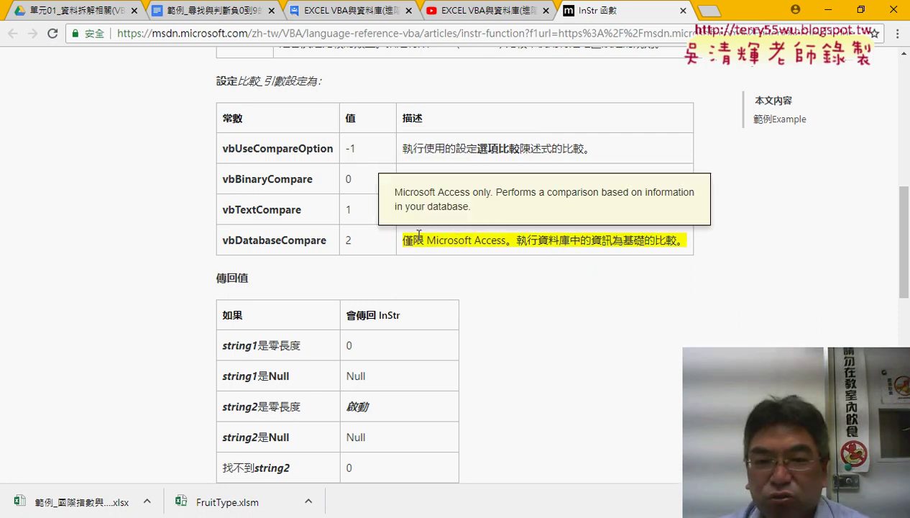
pyautogui.moveTo(222, 209); pyautogui.dragTo(488, 221)
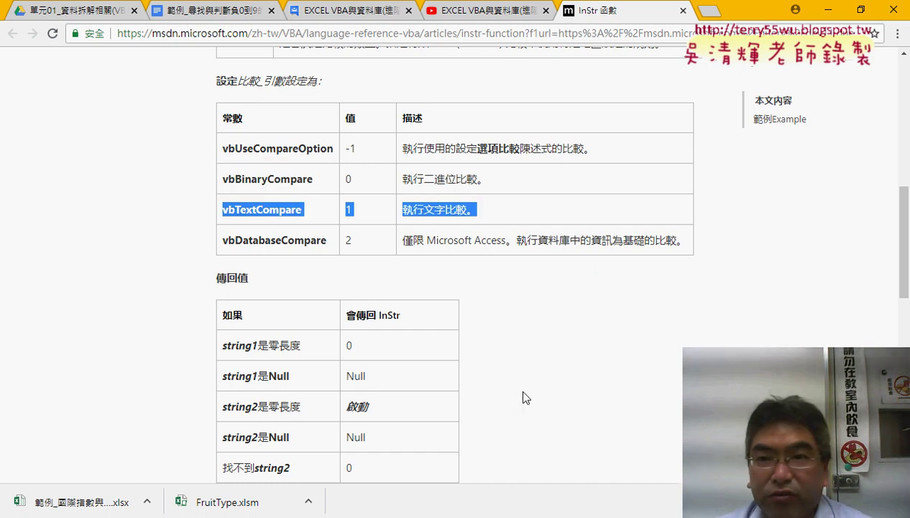
# - Close the InStr page, recheck the FruitType code, then minimize the editor for Google Drive
pyautogui.click(683, 10)
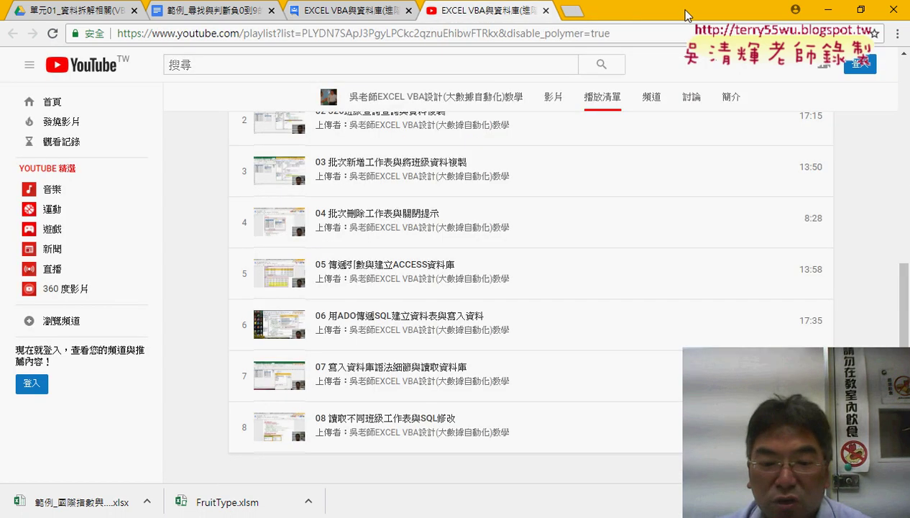
pyautogui.moveTo(309, 514)
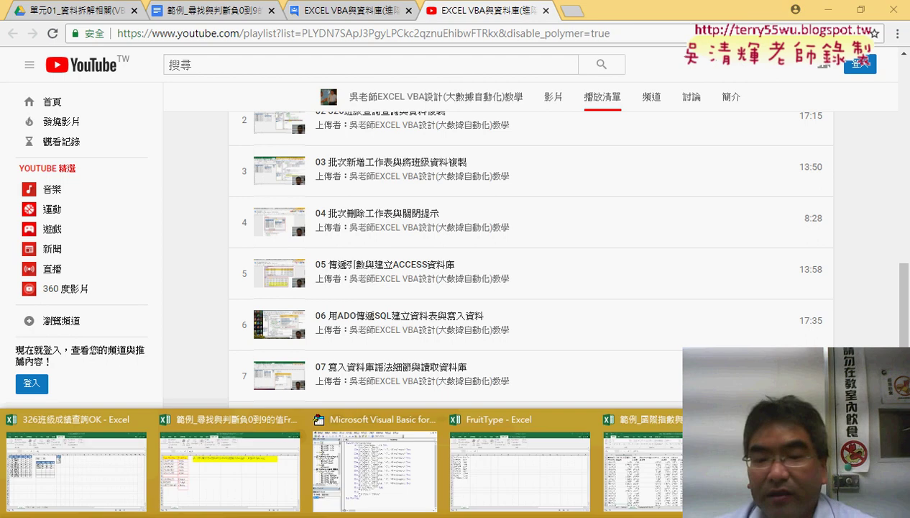
pyautogui.click(395, 486)
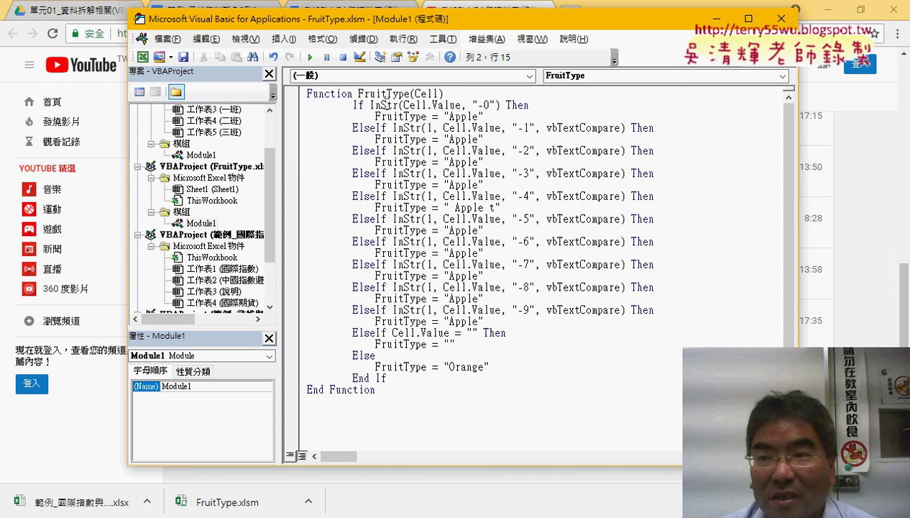
pyautogui.click(716, 19)
pyautogui.click(79, 8)
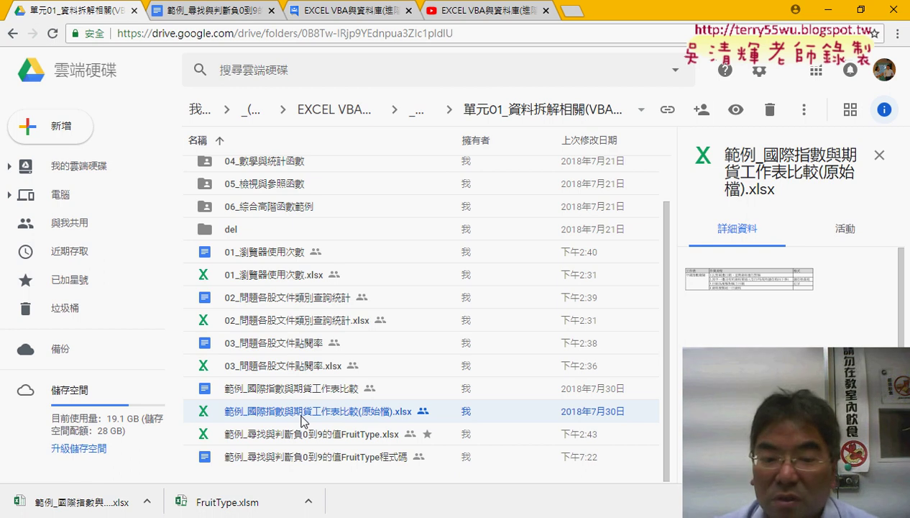
# - Bring up the 範例_國際指數與期貨工作表比較(原始檔) workbook showing its 國際期貨 futures sheet
pyautogui.click(309, 516)
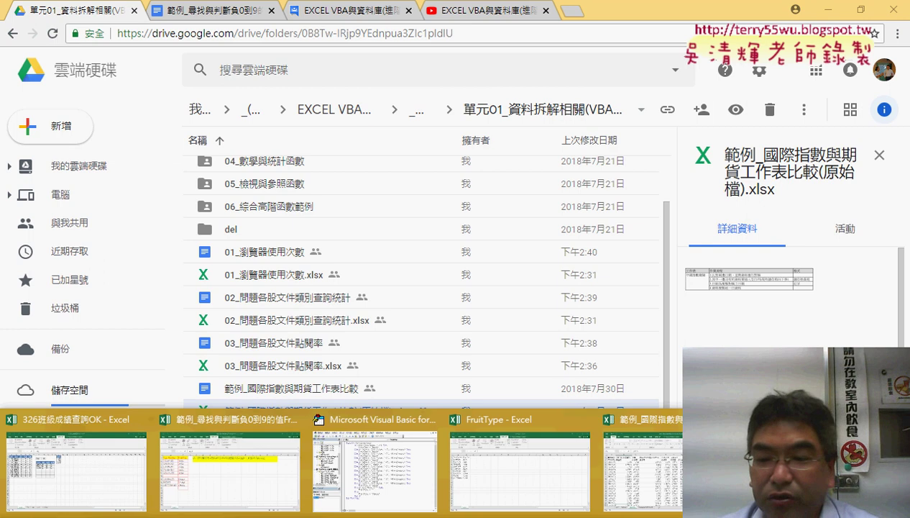
pyautogui.click(643, 460)
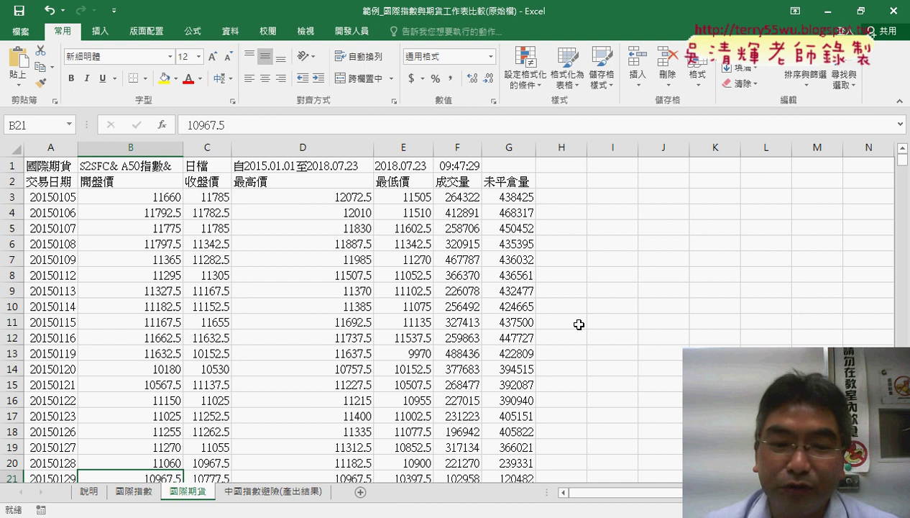
# - Jump to the last trading date in column A on both the 國際期貨 and 國際指數 sheets
pyautogui.click(137, 495)
pyautogui.click(187, 495)
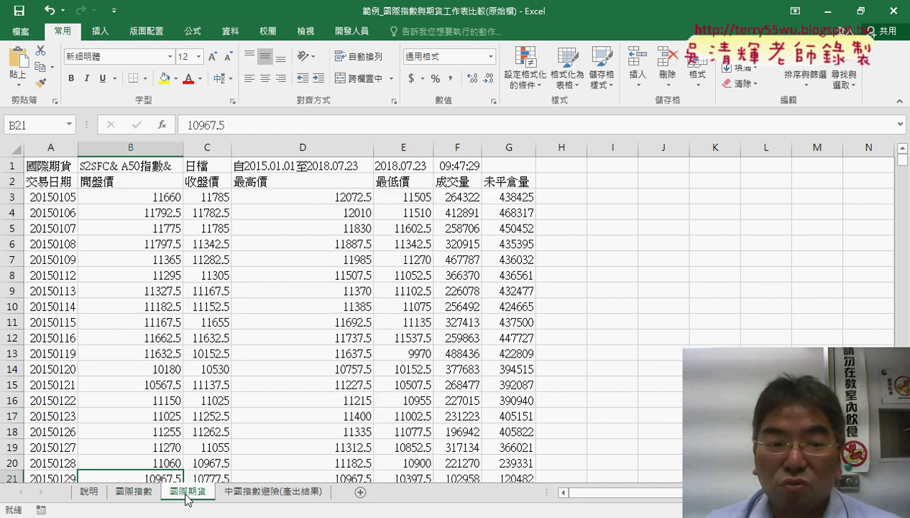
pyautogui.click(51, 303)
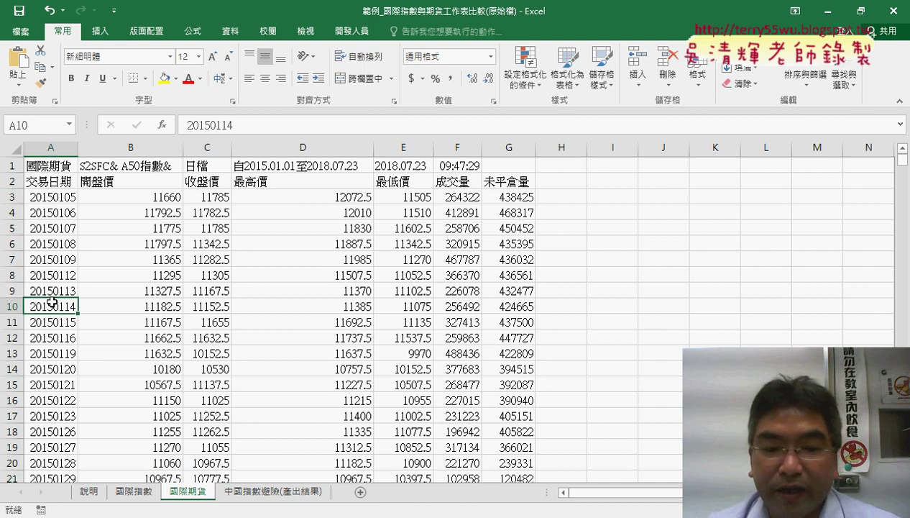
pyautogui.hotkey('ctrl', 'Down')
pyautogui.click(123, 491)
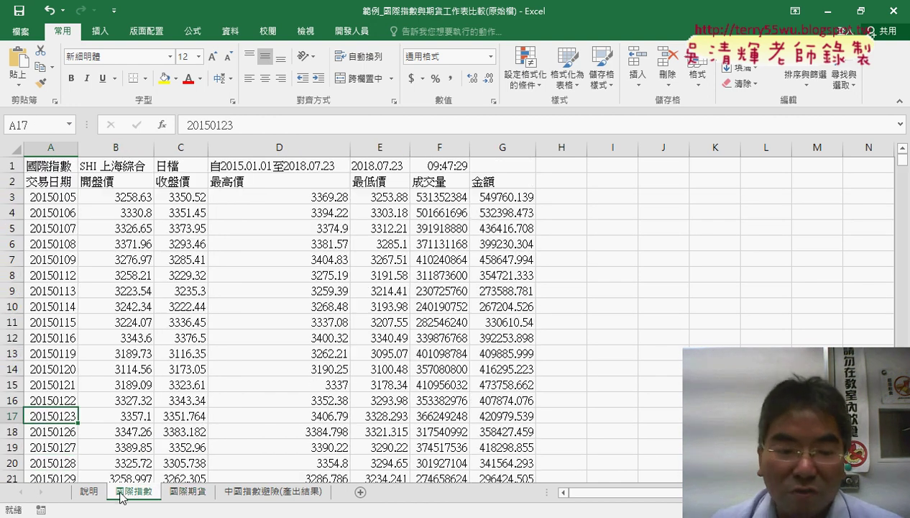
pyautogui.hotkey('ctrl', 'Down')
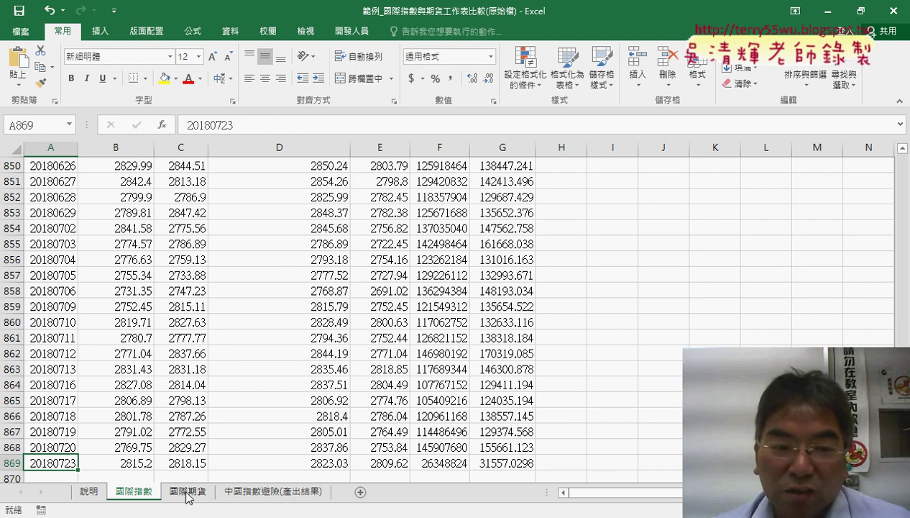
# - Return both sheets to the top and scroll 國際期貨 down to its 20150406 date
pyautogui.hotkey('ctrl', 'Home')
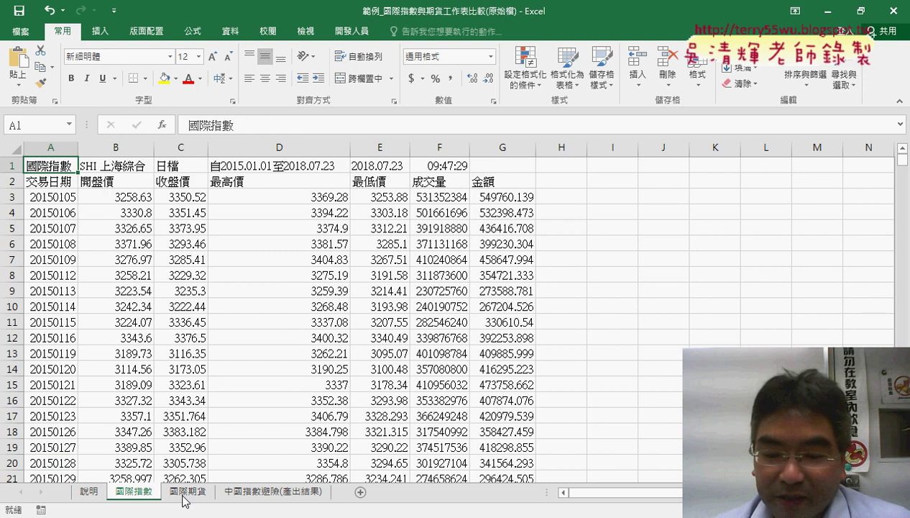
pyautogui.click(187, 495)
pyautogui.hotkey('ctrl', 'Home')
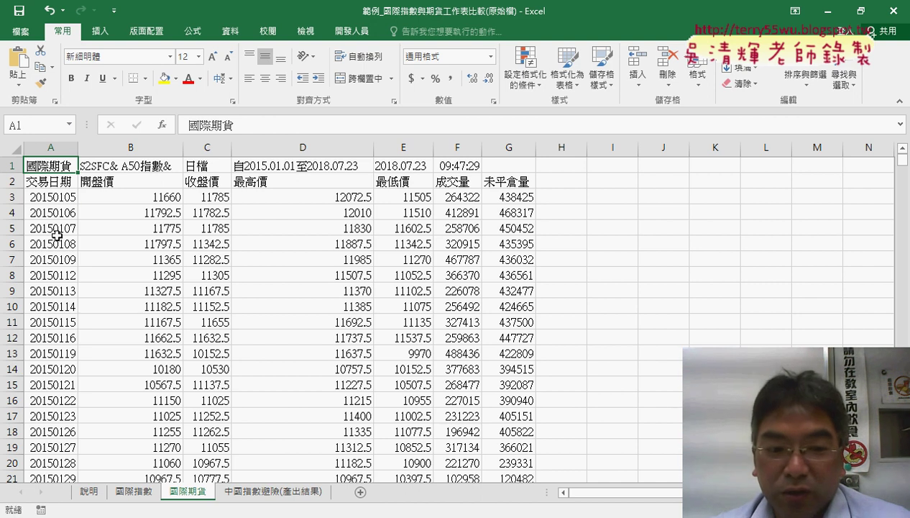
pyautogui.click(58, 202)
pyautogui.scroll(-2, 55, 345)
pyautogui.scroll(-3, 55, 346)
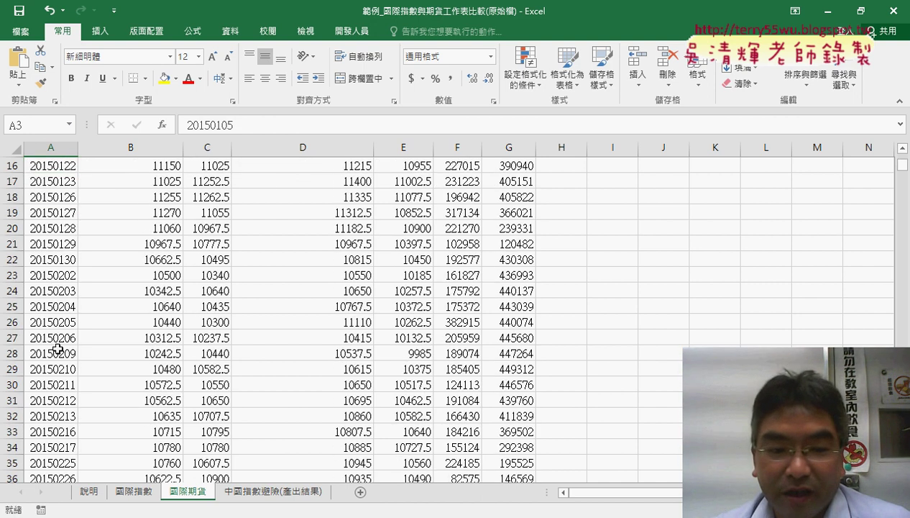
pyautogui.scroll(-5, 56, 345)
pyautogui.scroll(-6, 59, 361)
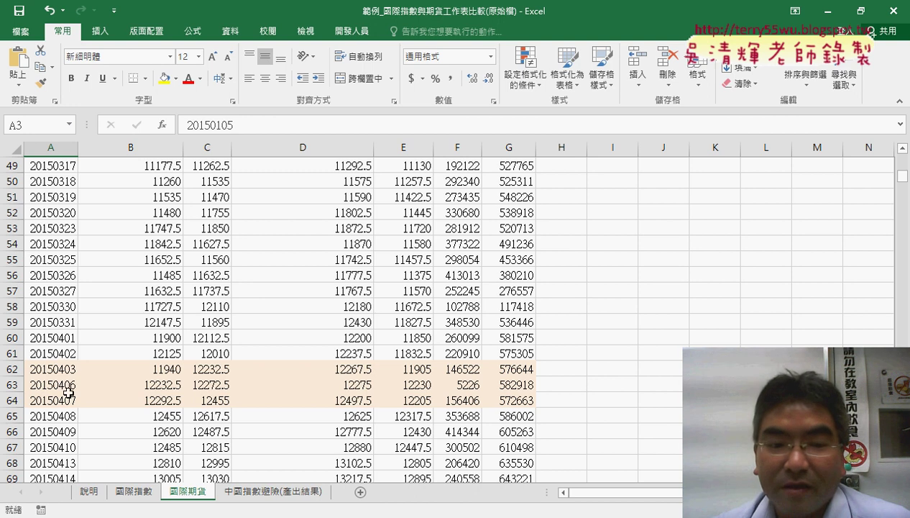
pyautogui.click(69, 386)
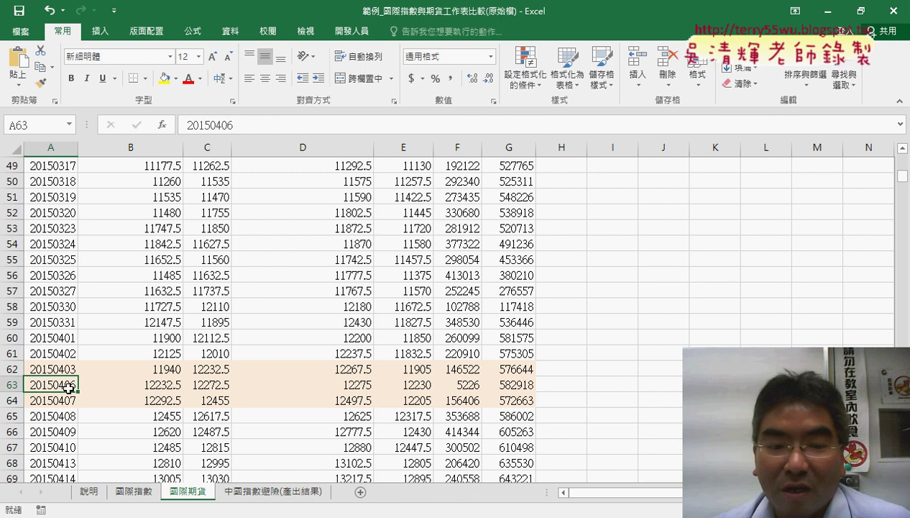
# - Scroll 國際指數 to the same rows, where 20150403 jumps straight to 20150407
pyautogui.click(142, 492)
pyautogui.scroll(-4, 66, 386)
pyautogui.scroll(-4, 66, 386)
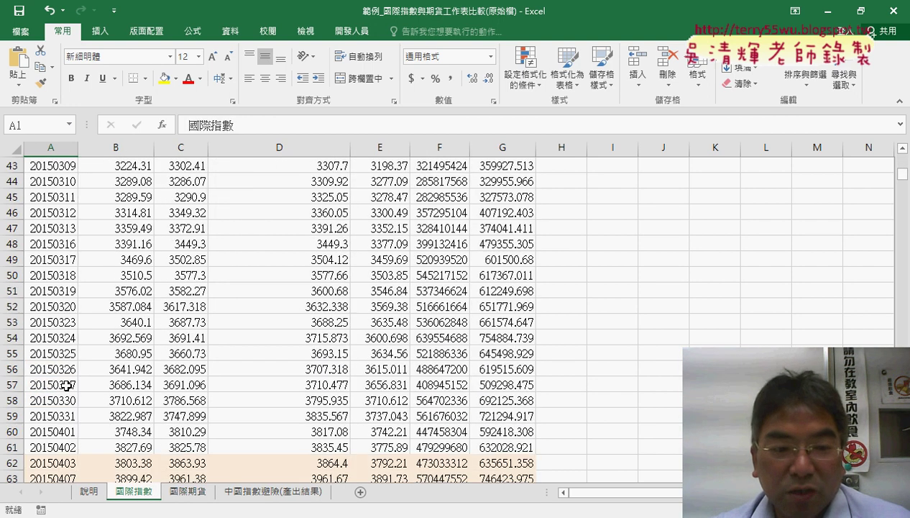
pyautogui.scroll(-4, 66, 387)
# - Insert a blank row 63 above 20150407 and fill its date with 20150403 from A62
pyautogui.click(65, 293)
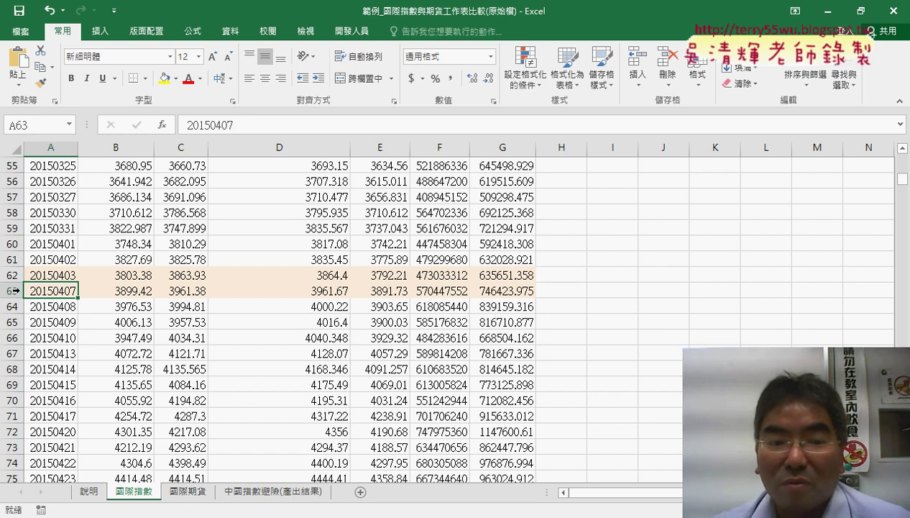
pyautogui.click(14, 291)
pyautogui.rightClick(46, 291)
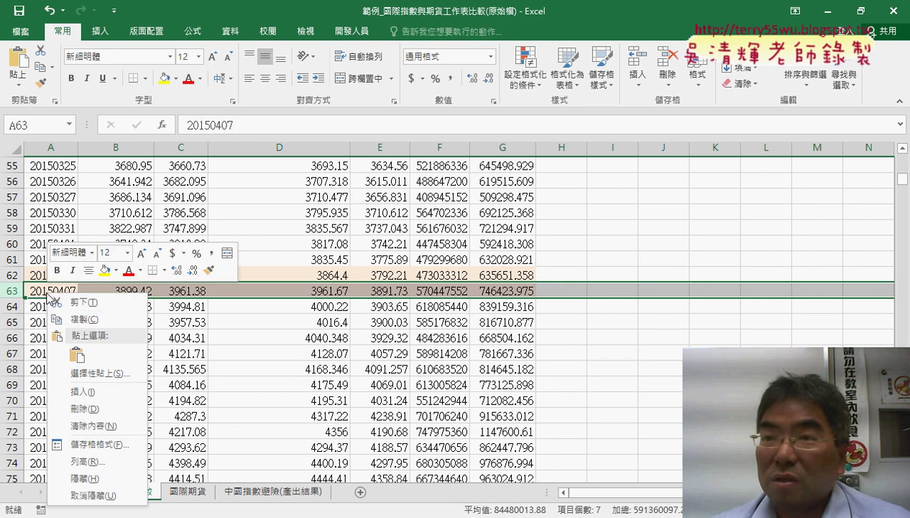
pyautogui.click(79, 393)
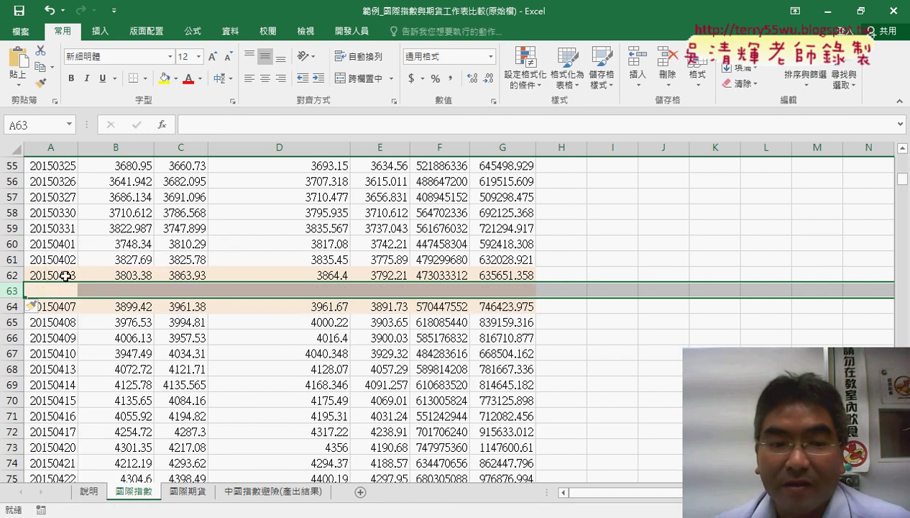
pyautogui.click(65, 276)
pyautogui.moveTo(77, 282); pyautogui.dragTo(75, 296)
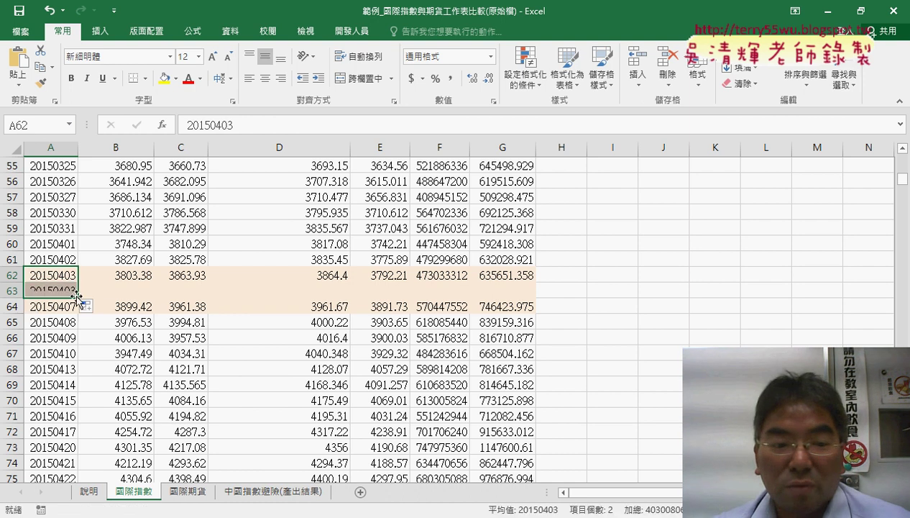
# - Change the date in A63 to 20150406
pyautogui.doubleClick(75, 292)
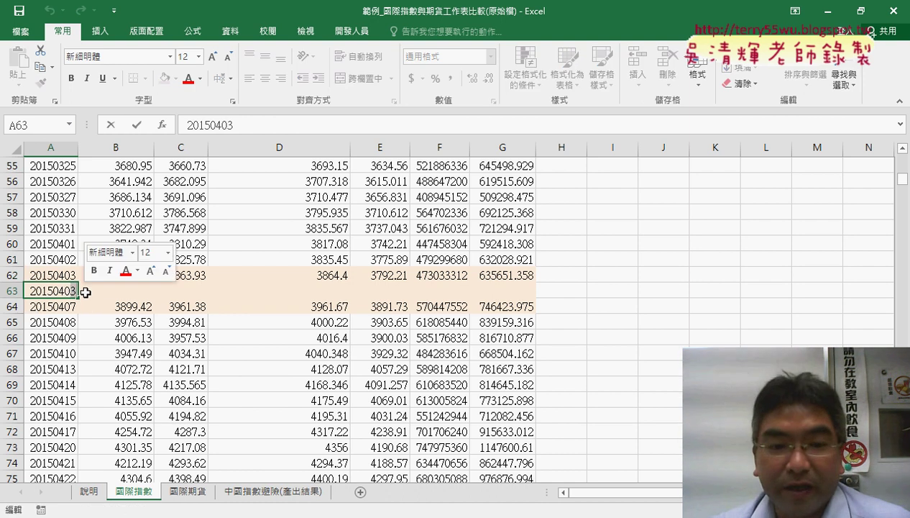
pyautogui.press('BackSpace')
pyautogui.write('6')
# - Copy the 20150403 prices and volumes B62:G62 into B63:G63
pyautogui.moveTo(119, 276); pyautogui.dragTo(503, 275)
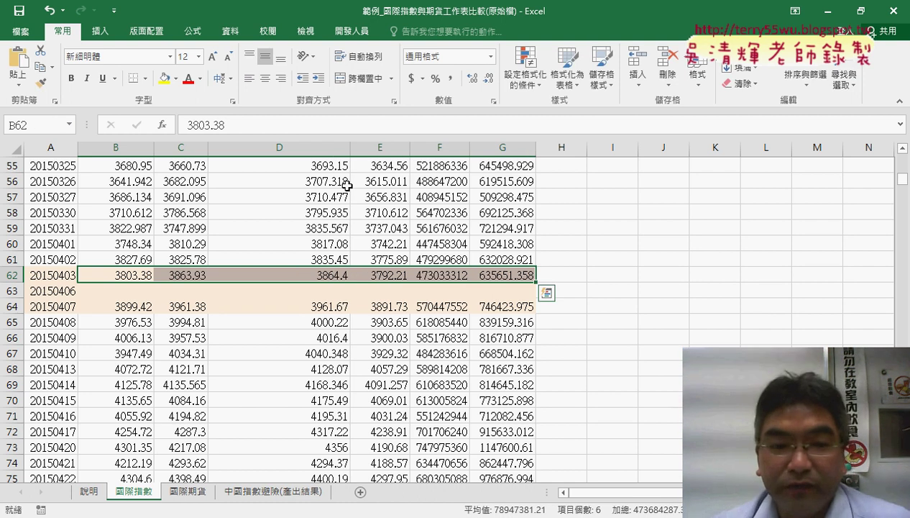
pyautogui.hotkey('ctrl', 'c')
pyautogui.click(122, 293)
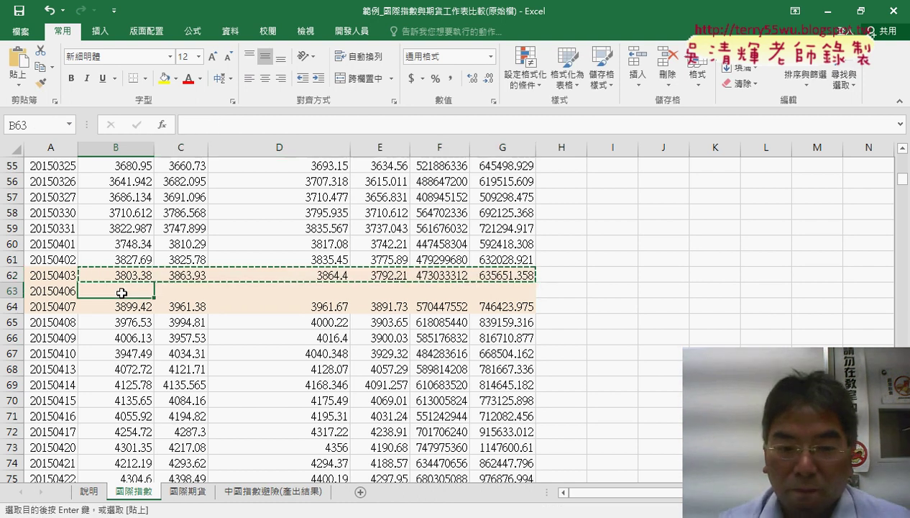
pyautogui.hotkey('ctrl', 'v')
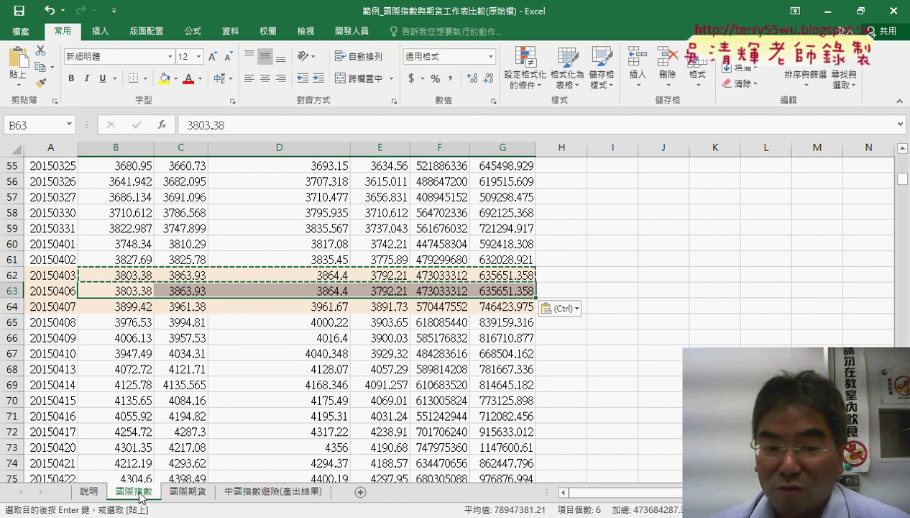
# - Copy the whole 國際期貨 futures table A1:G905
pyautogui.click(189, 493)
pyautogui.click(52, 166)
pyautogui.scroll(3, 52, 165)
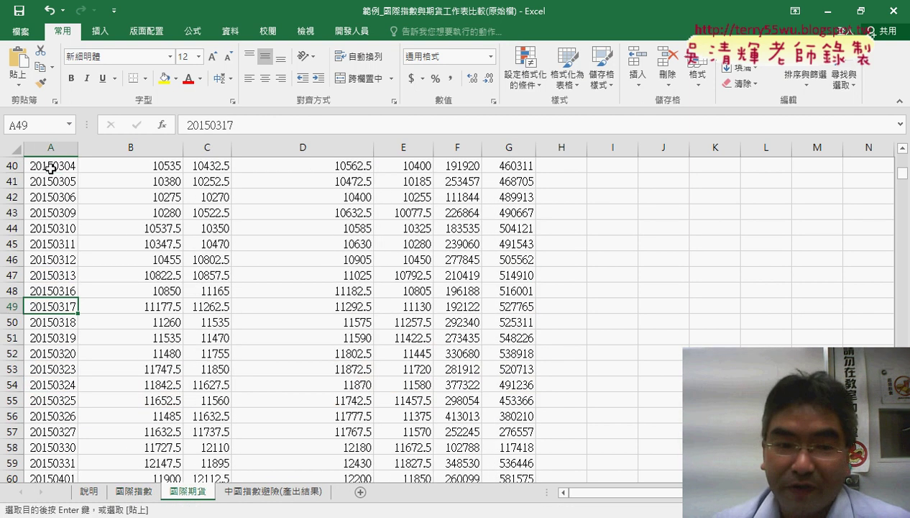
pyautogui.scroll(2, 52, 165)
pyautogui.click(50, 166)
pyautogui.hotkey('ctrl', 'Home')
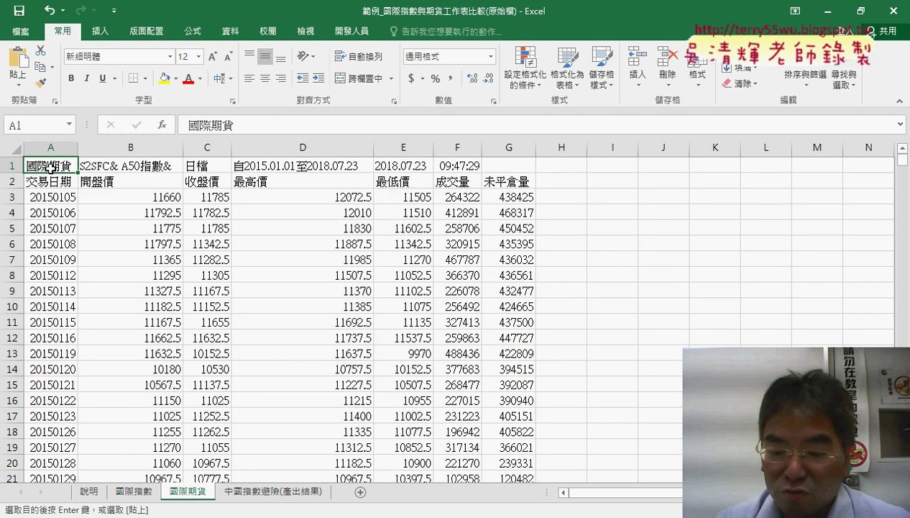
pyautogui.hotkey('ctrl', 'shift', 'Right')
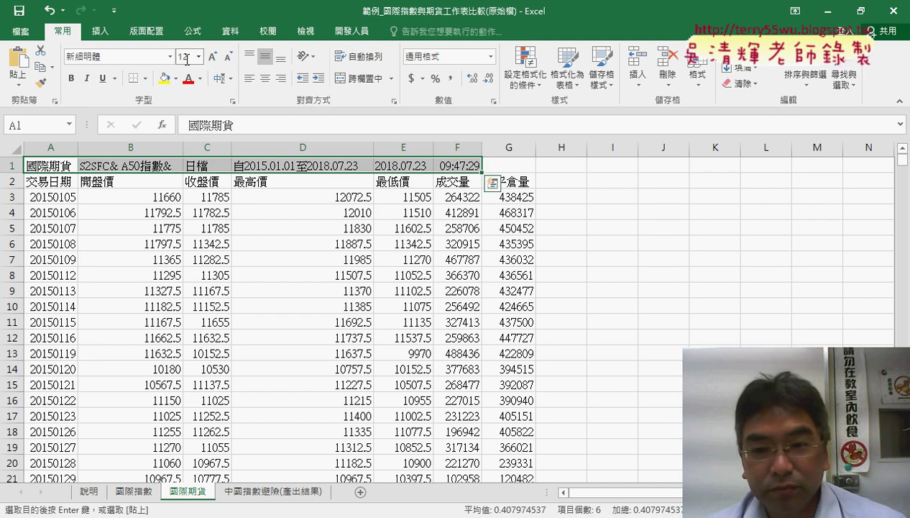
pyautogui.moveTo(75, 161); pyautogui.dragTo(519, 165)
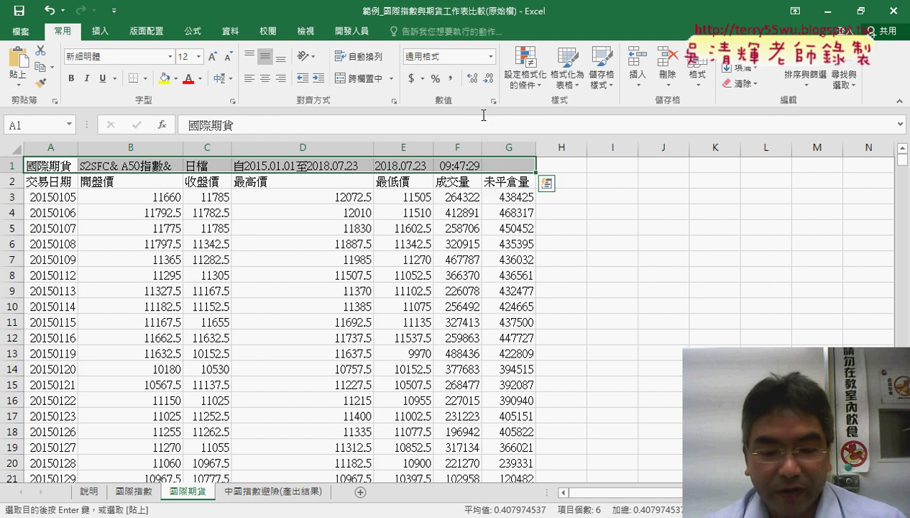
pyautogui.hotkey('ctrl', 'shift', 'Down')
pyautogui.hotkey('ctrl', 'c')
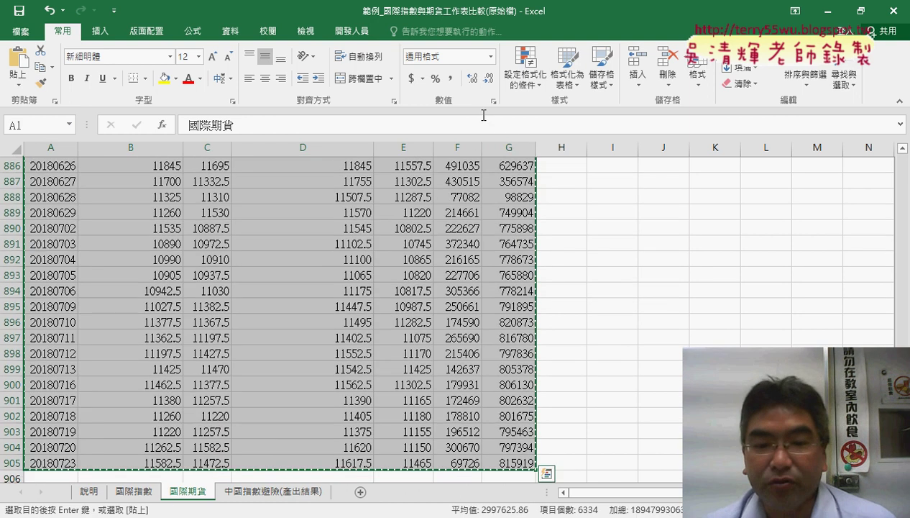
# - On 國際指數, narrow column H to about 3.25 and select I1
pyautogui.click(143, 492)
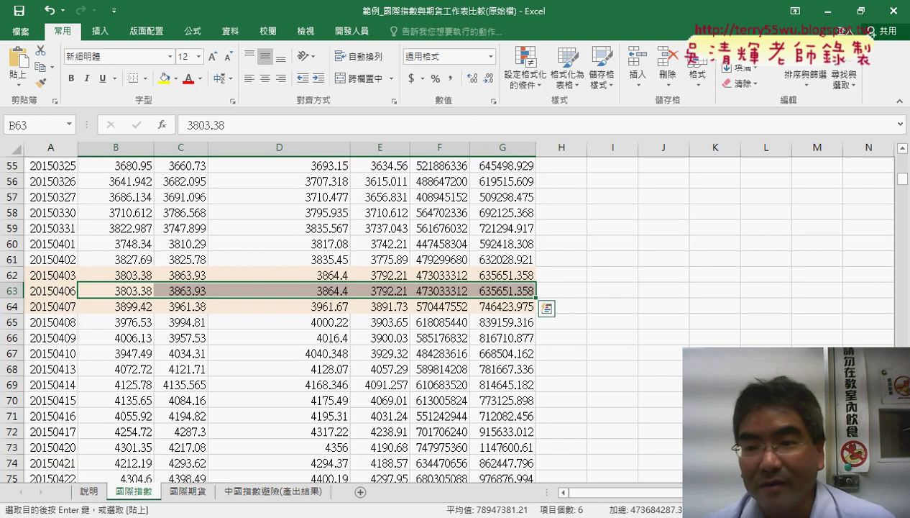
pyautogui.moveTo(904, 179); pyautogui.dragTo(899, 159)
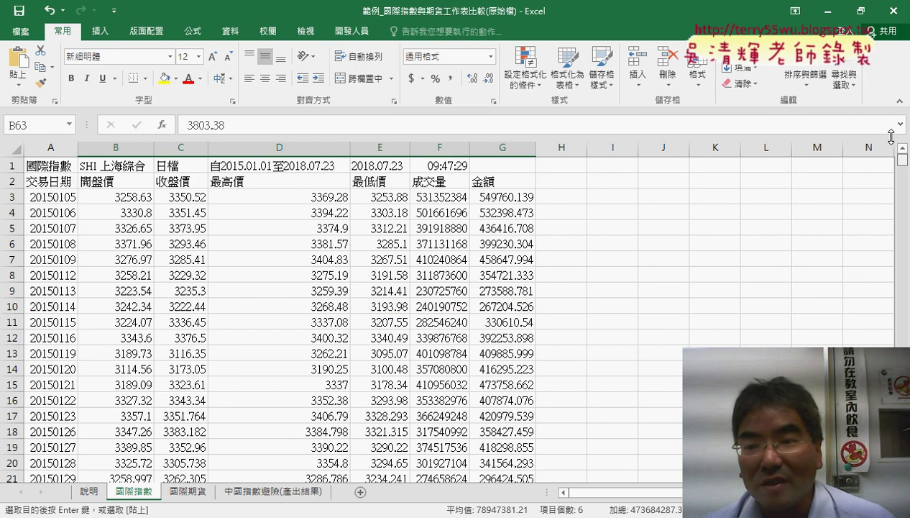
pyautogui.moveTo(588, 148); pyautogui.dragTo(558, 150)
pyautogui.click(586, 162)
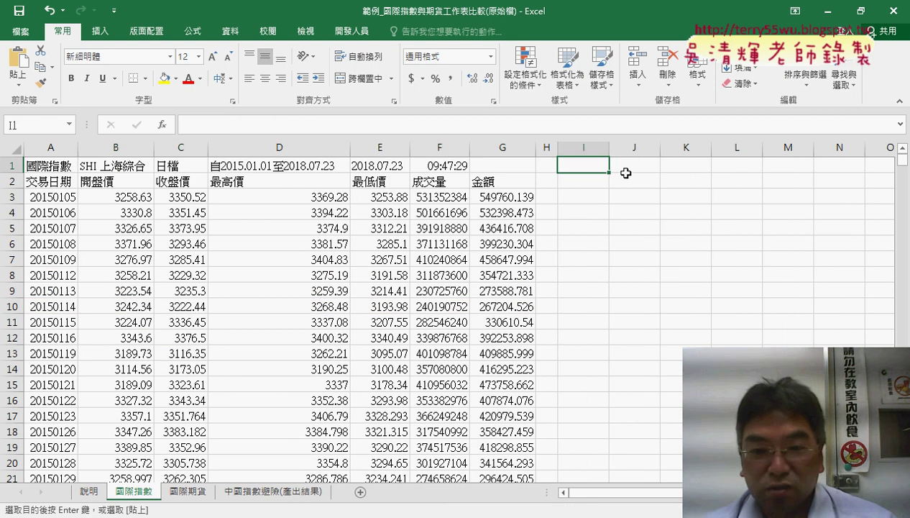
# - Paste the futures table at I1 beside the index data and scroll down through it
pyautogui.hotkey('ctrl', 'v')
pyautogui.scroll(-2, 589, 207)
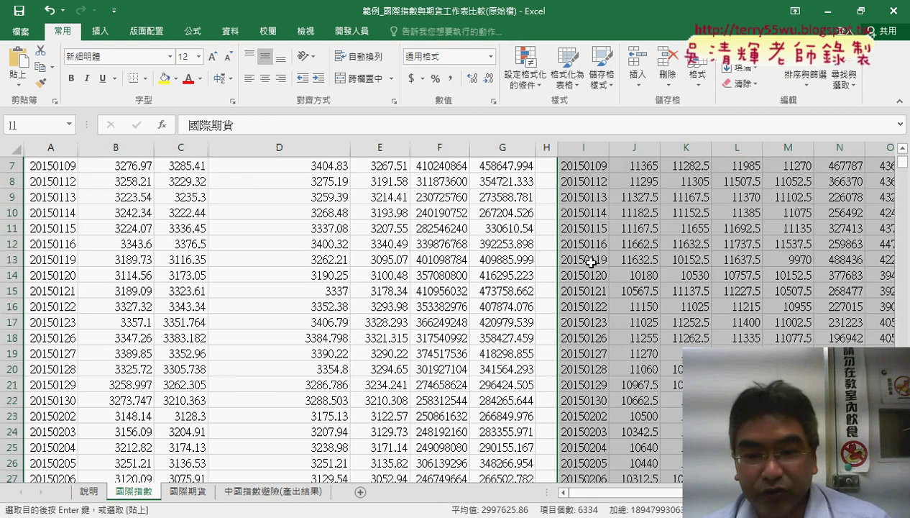
pyautogui.scroll(-1, 349, 360)
pyautogui.scroll(-4, 404, 374)
pyautogui.scroll(-1, 328, 379)
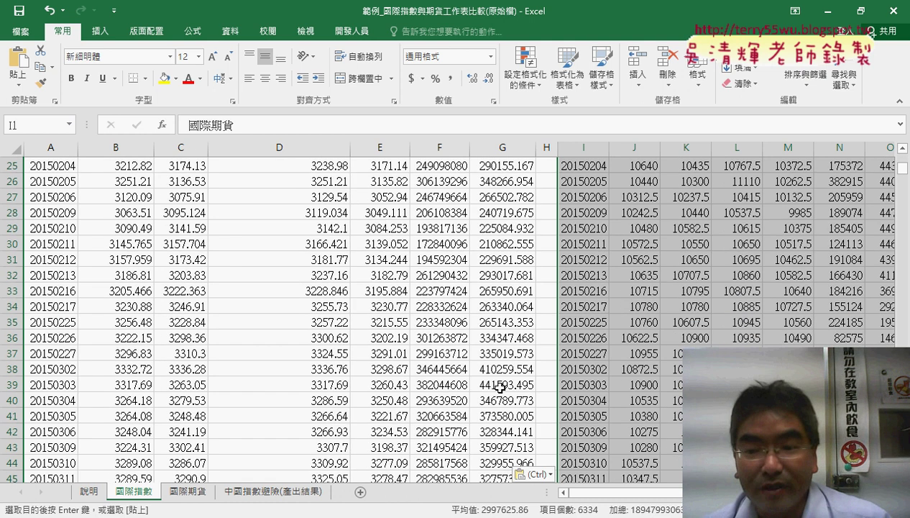
pyautogui.scroll(-2, 500, 386)
pyautogui.scroll(-2, 593, 396)
pyautogui.scroll(-2, 626, 386)
pyautogui.scroll(-3, 581, 379)
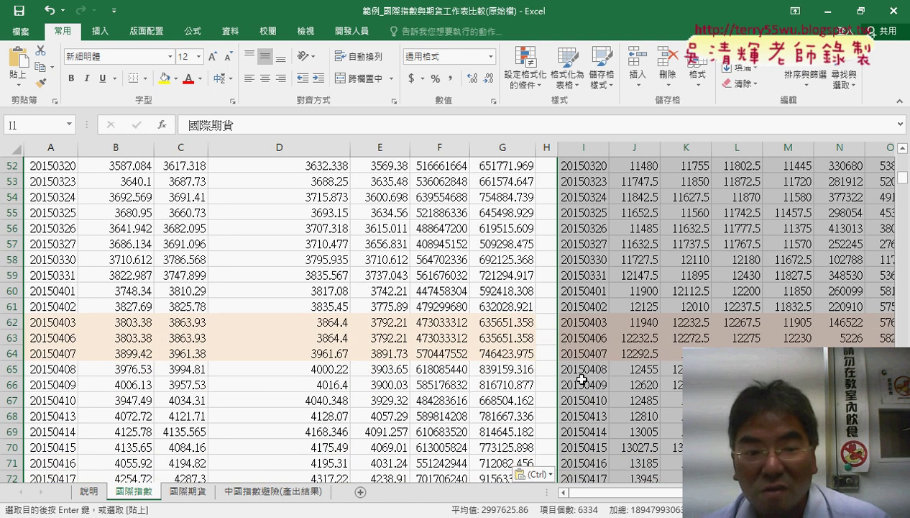
# - Highlight rows 63 and 69 across both tables to check the trading dates align
pyautogui.moveTo(583, 337); pyautogui.dragTo(67, 336)
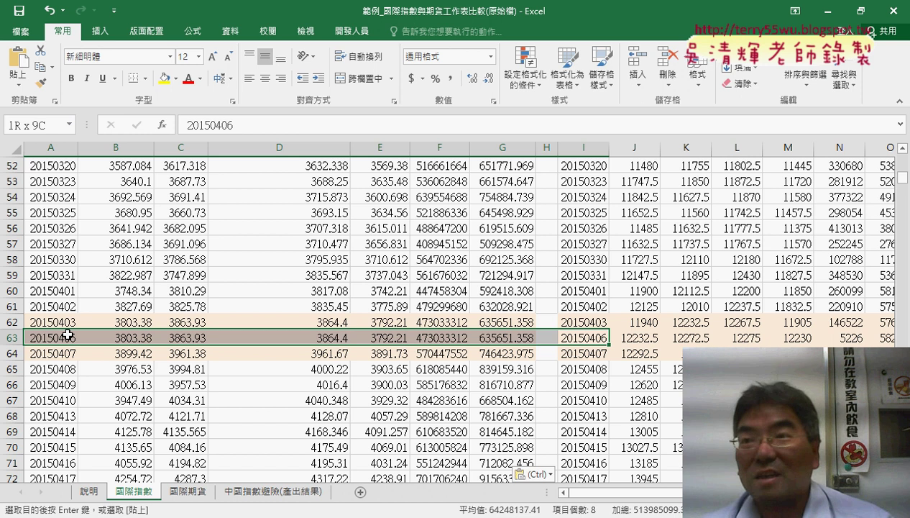
pyautogui.scroll(-2, 612, 397)
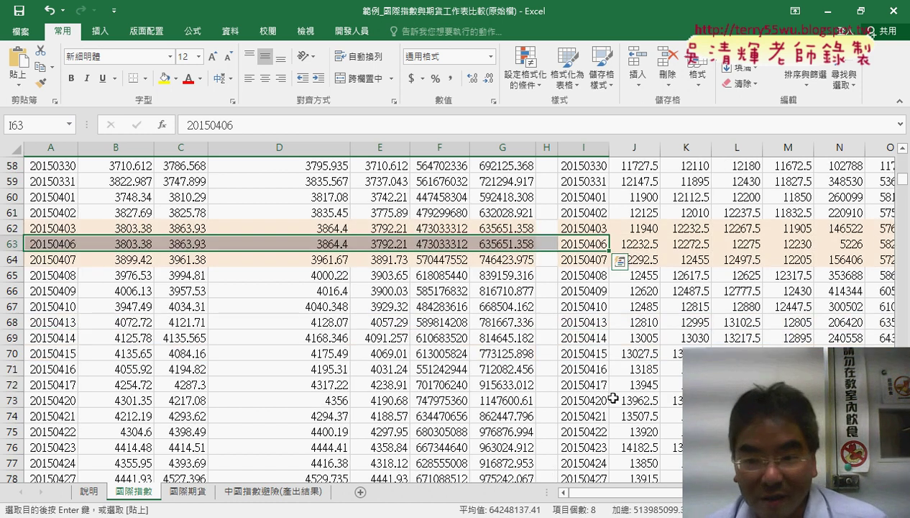
pyautogui.scroll(-1, 613, 397)
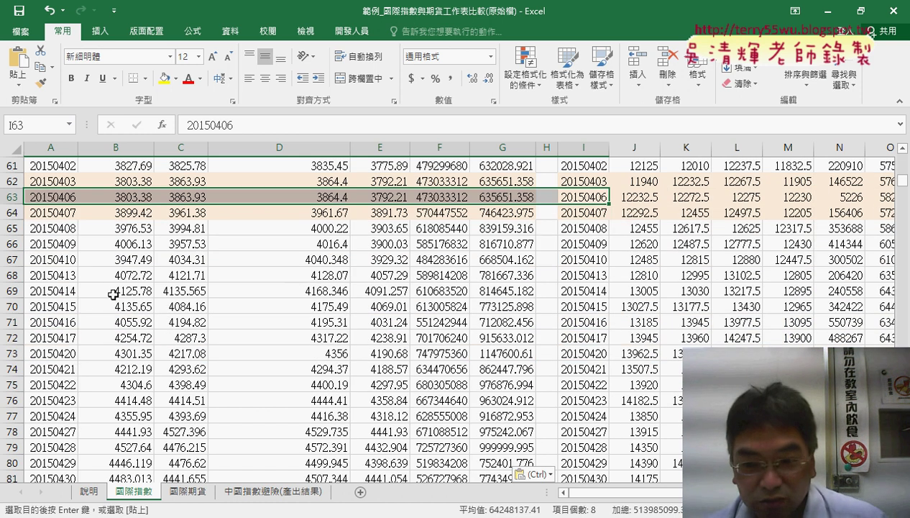
pyautogui.moveTo(72, 296); pyautogui.dragTo(583, 297)
pyautogui.scroll(-3, 584, 441)
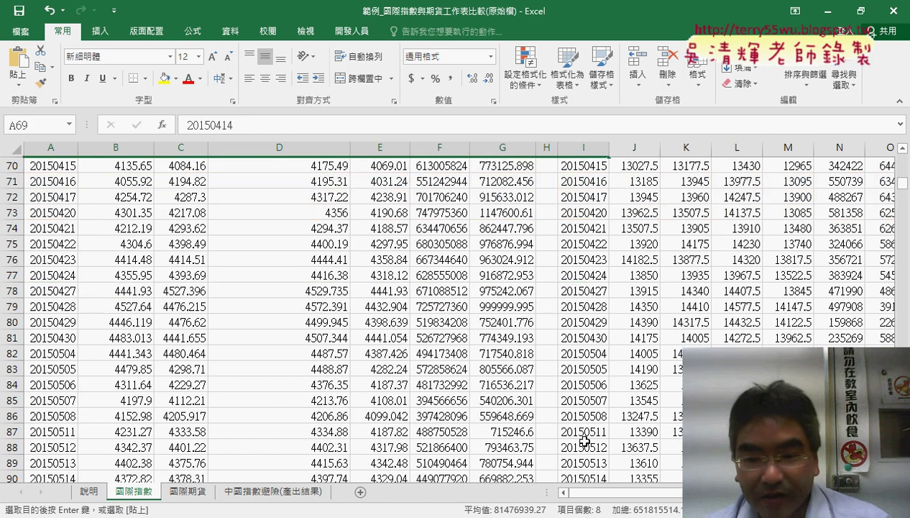
pyautogui.scroll(-6, 584, 441)
pyautogui.scroll(-3, 584, 441)
pyautogui.scroll(-9, 584, 440)
pyautogui.scroll(-4, 586, 437)
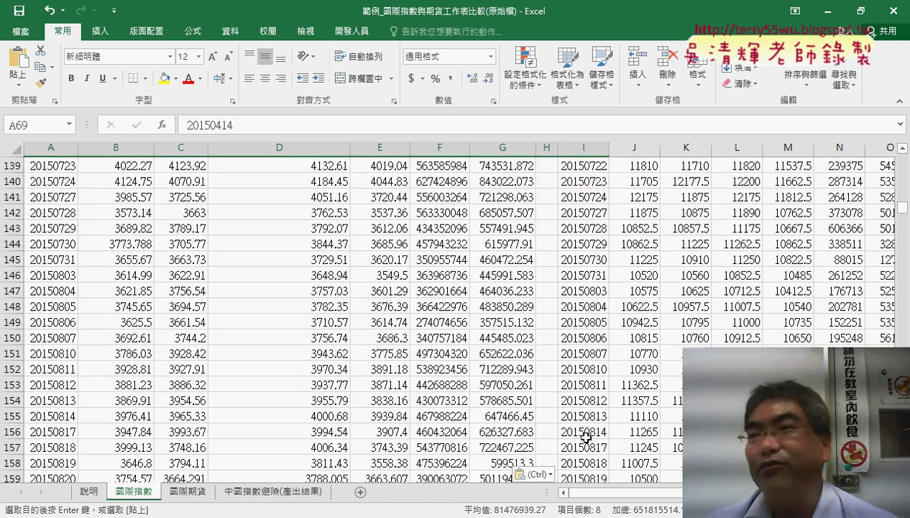
pyautogui.scroll(-4, 586, 438)
pyautogui.scroll(9, 585, 439)
pyautogui.scroll(9, 584, 440)
pyautogui.scroll(4, 583, 440)
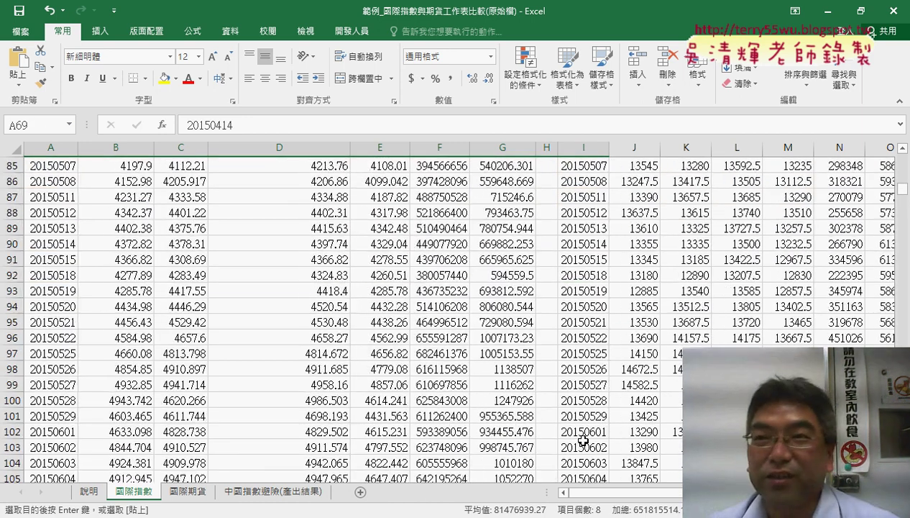
pyautogui.scroll(8, 584, 440)
pyautogui.scroll(6, 584, 439)
pyautogui.scroll(5, 585, 437)
pyautogui.scroll(9, 586, 436)
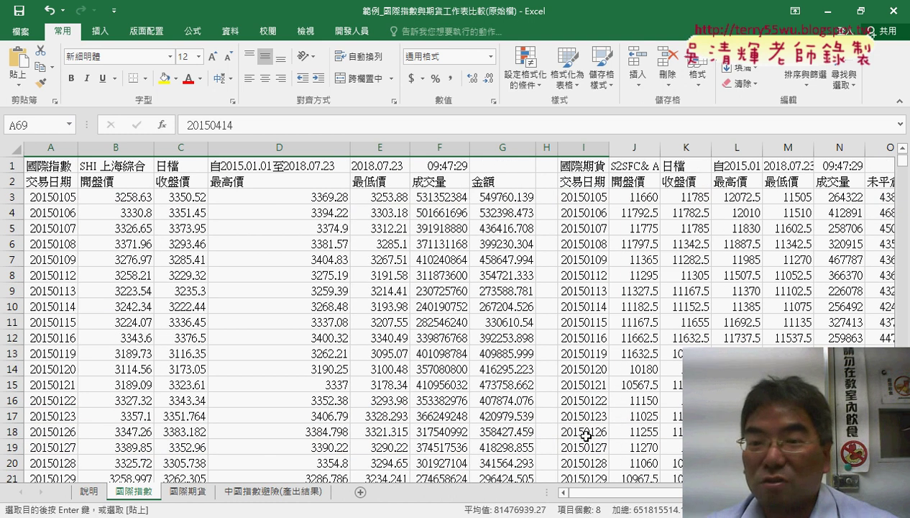
# - Clear the pasted futures data from columns I to N
pyautogui.click(581, 161)
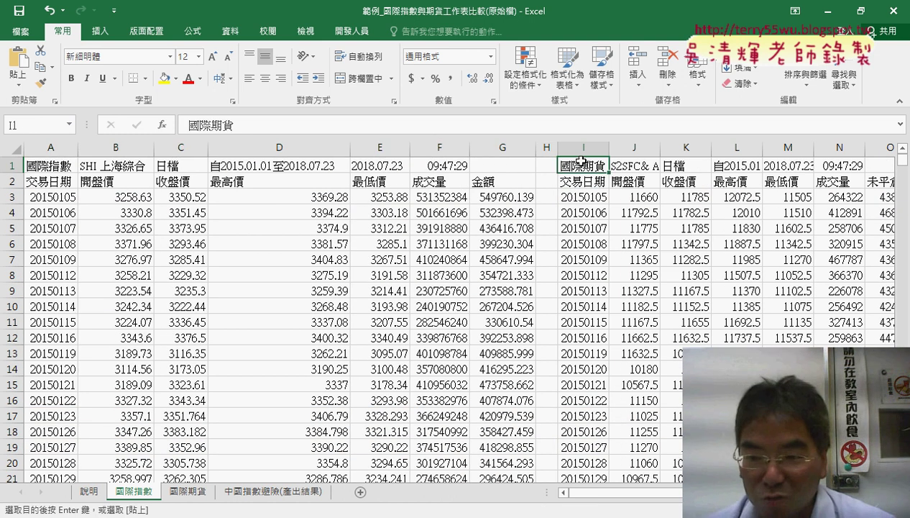
pyautogui.hotkey('ctrl', 'shift', 'Right')
pyautogui.hotkey('ctrl', 'shift', 'Down')
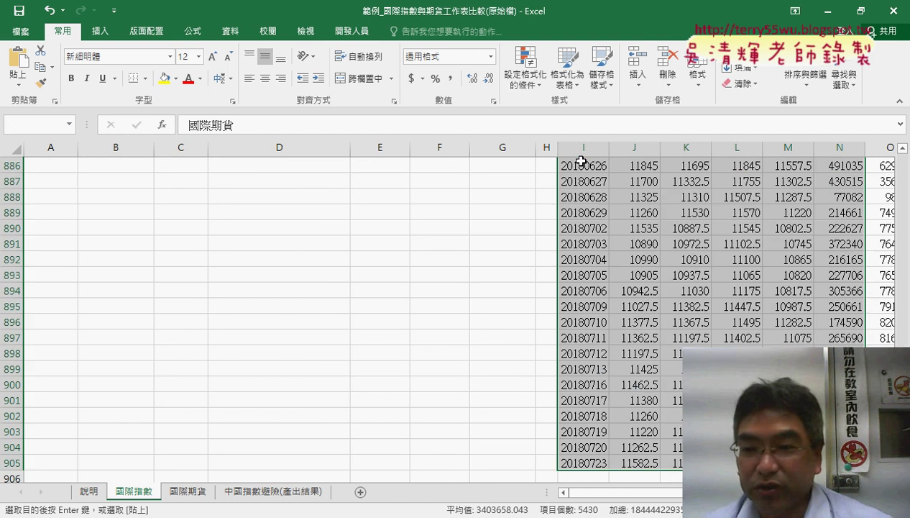
pyautogui.press('Delete')
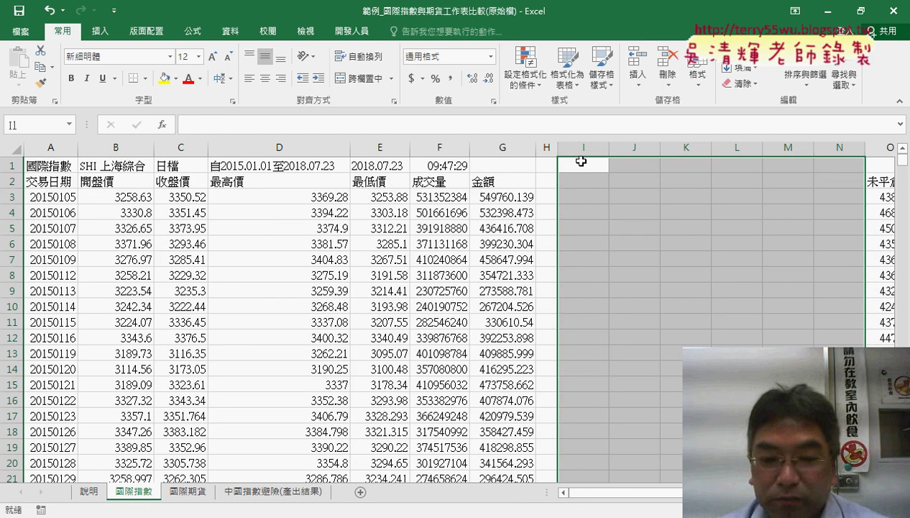
# - Flip between the 國際期貨 and 國際指數 sheets, then scroll 國際指數 to row 63
pyautogui.click(184, 491)
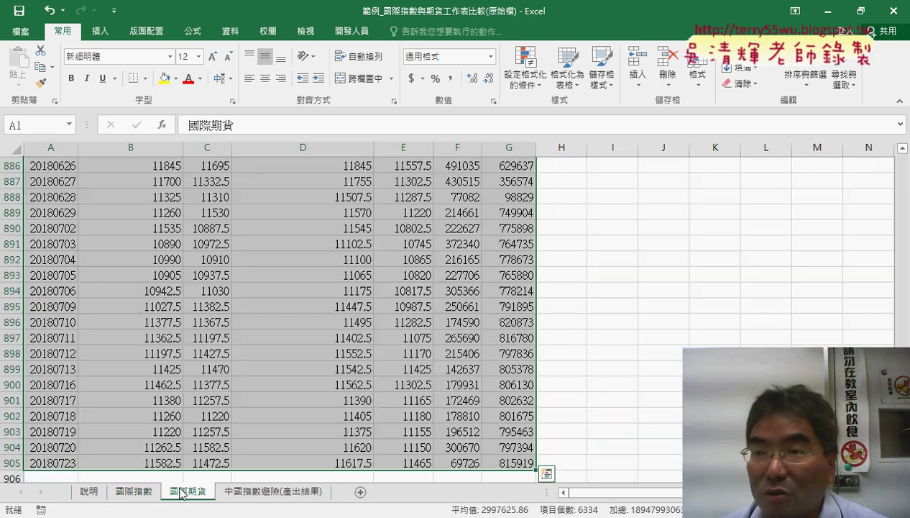
pyautogui.click(141, 491)
pyautogui.click(181, 493)
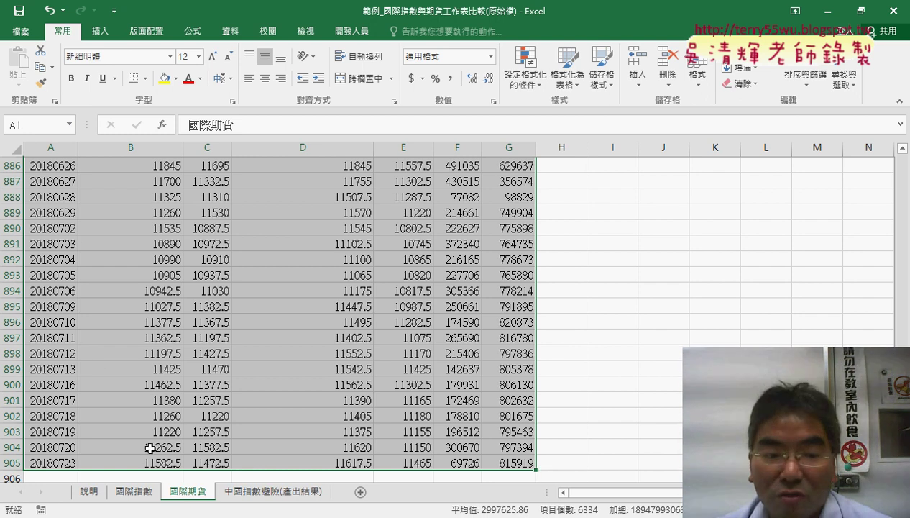
pyautogui.click(135, 491)
pyautogui.scroll(-3, 102, 339)
pyautogui.scroll(-1, 60, 342)
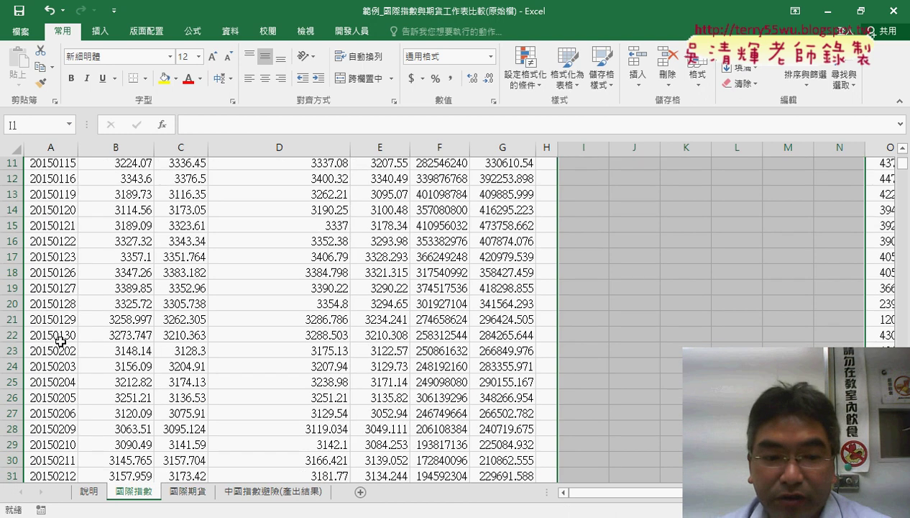
pyautogui.scroll(-6, 60, 343)
pyautogui.scroll(-8, 63, 348)
pyautogui.scroll(-3, 62, 348)
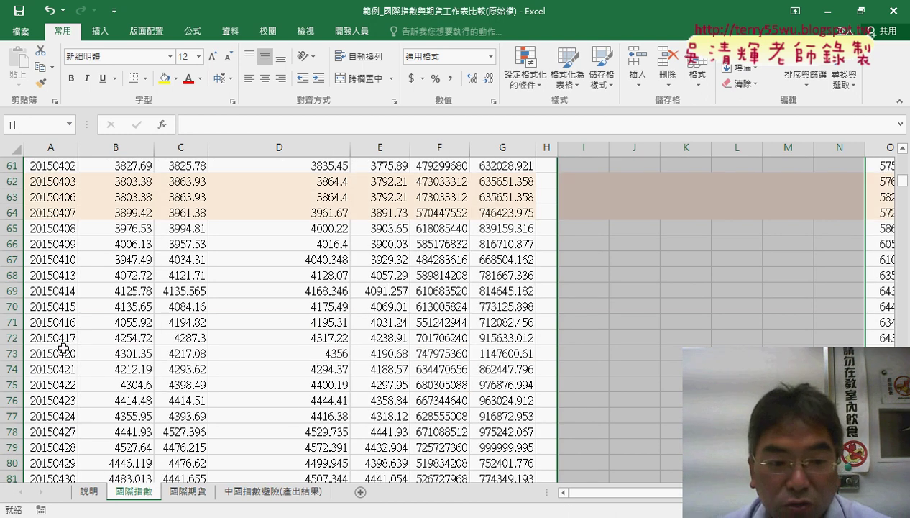
pyautogui.scroll(2, 64, 348)
# - Select B63:G63 and B62:G62 to compare the 20150406 and 20150403 values
pyautogui.click(65, 291)
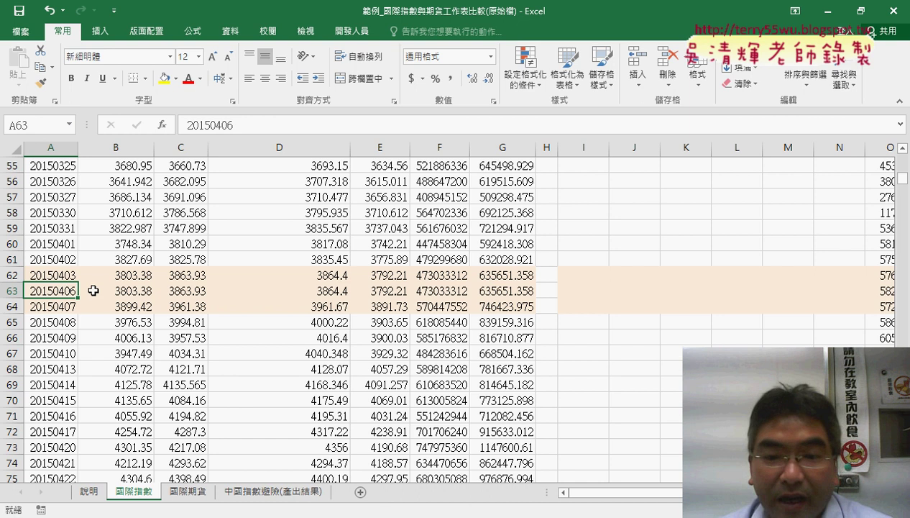
pyautogui.click(147, 291)
pyautogui.moveTo(146, 291); pyautogui.dragTo(503, 291)
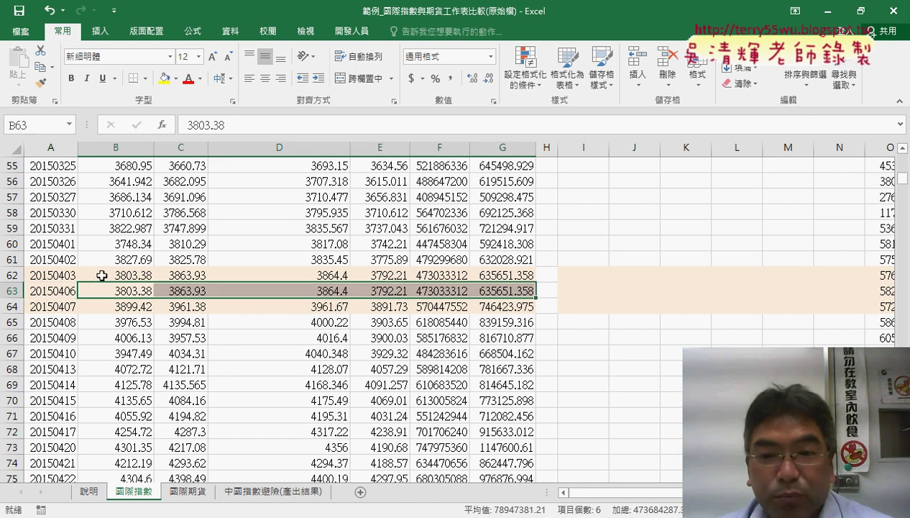
pyautogui.moveTo(102, 276); pyautogui.dragTo(502, 276)
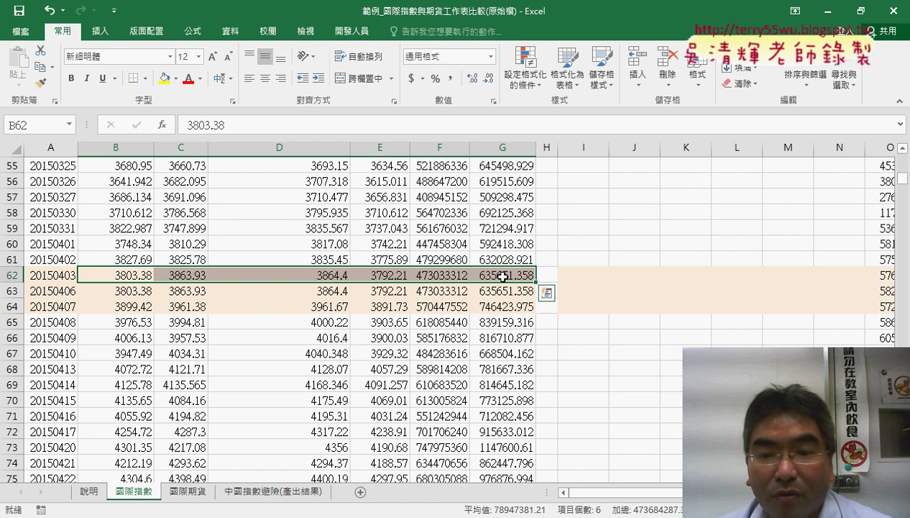
pyautogui.moveTo(104, 291); pyautogui.dragTo(515, 295)
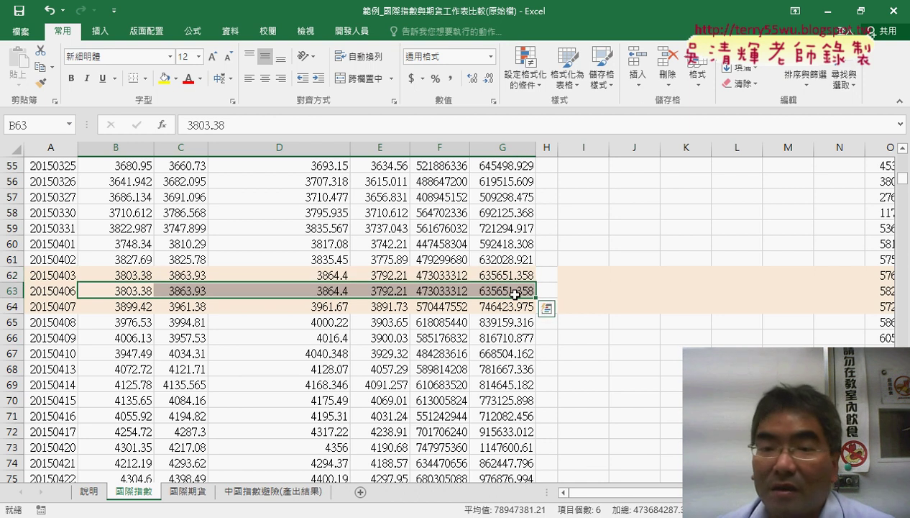